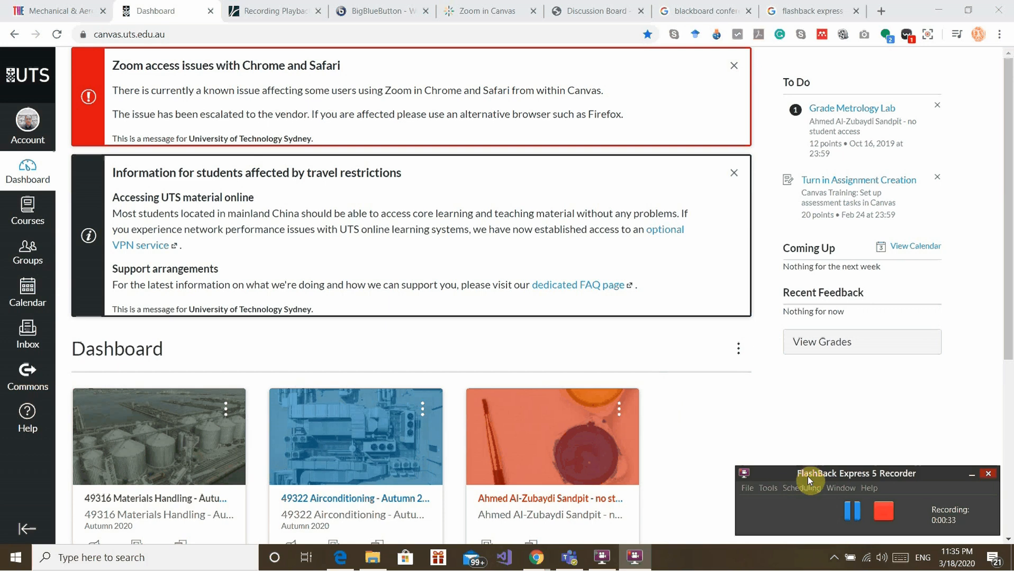
# - Open the FlashBack Express website from the search results and compare the features of the Express and Pro editions
pyautogui.click(801, 16)
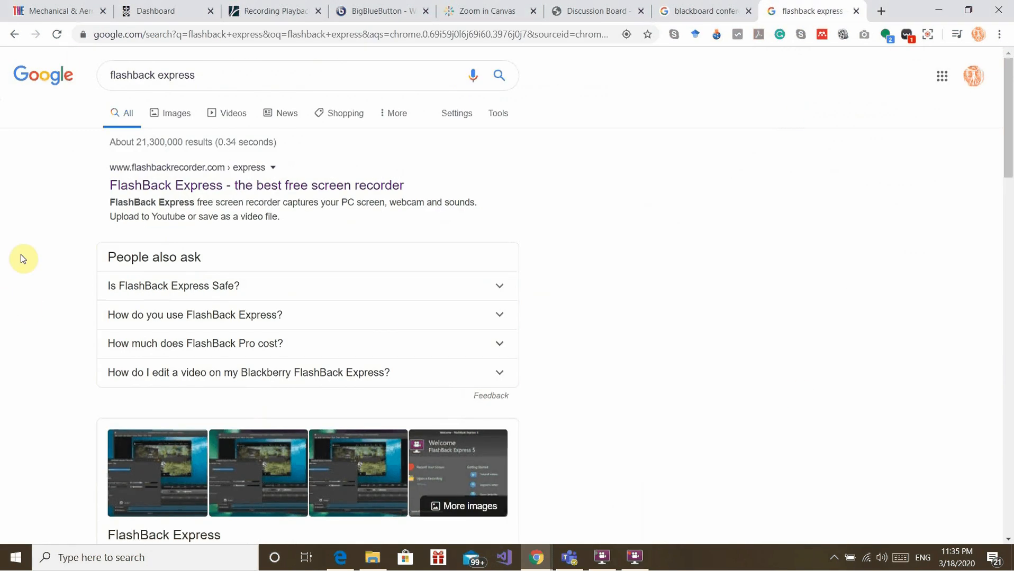
pyautogui.click(286, 194)
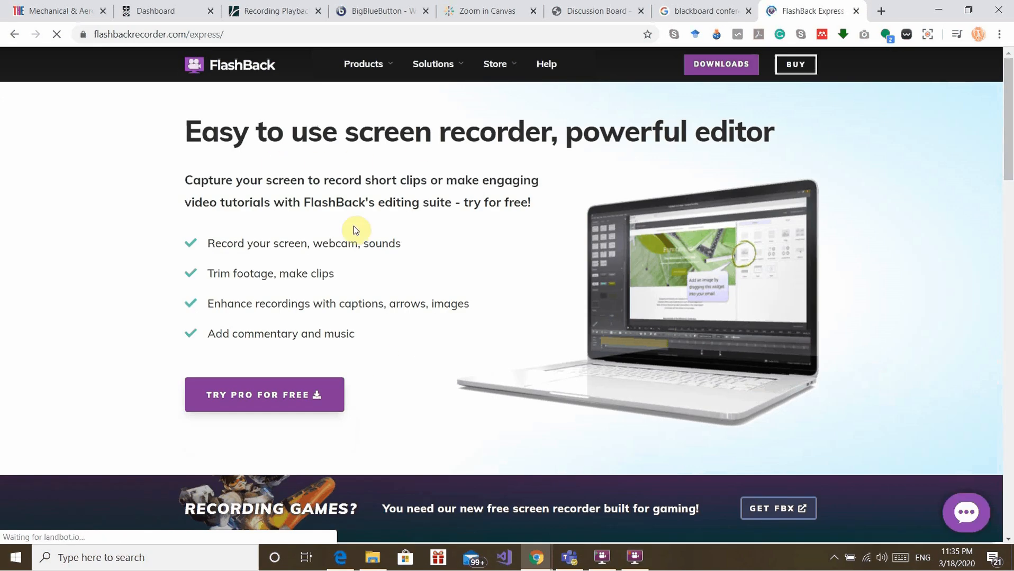
pyautogui.scroll(-10, 522, 328)
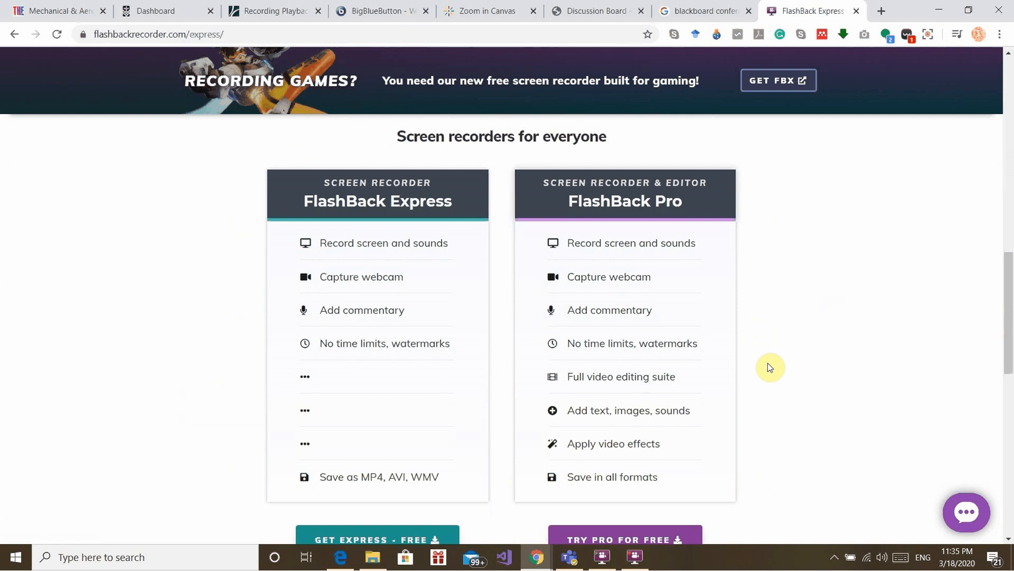
pyautogui.scroll(-1, 845, 374)
pyautogui.scroll(1, 847, 373)
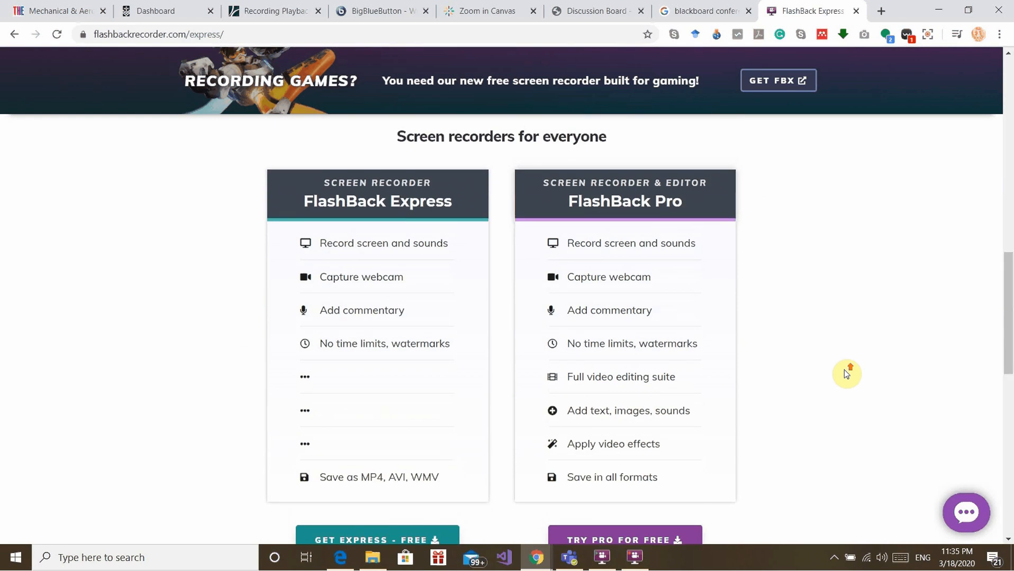
pyautogui.scroll(-1, 846, 373)
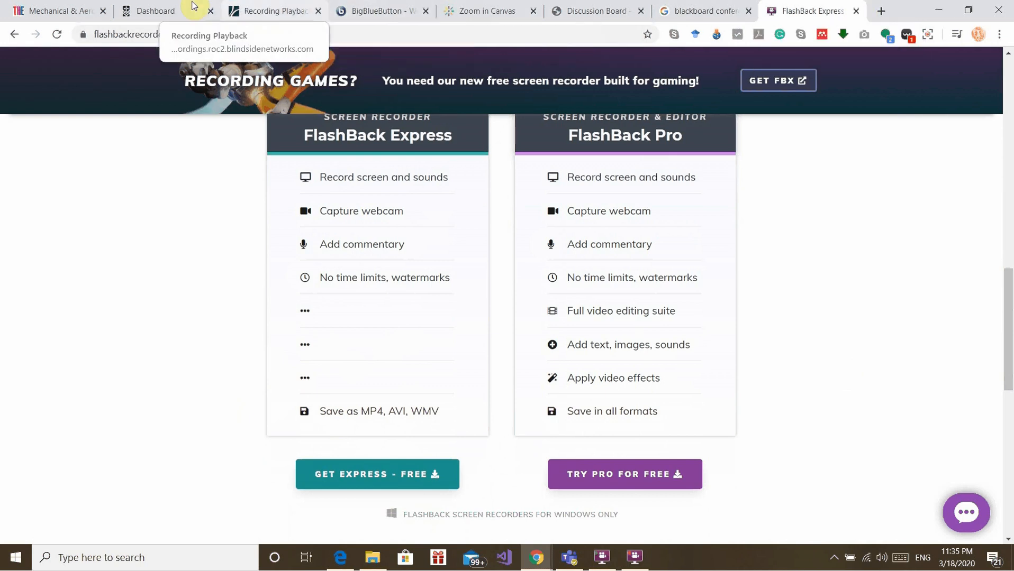
# - Open the Conferences page of the 49322 Airconditioning - Autumn 2020 course in Canvas
pyautogui.click(164, 12)
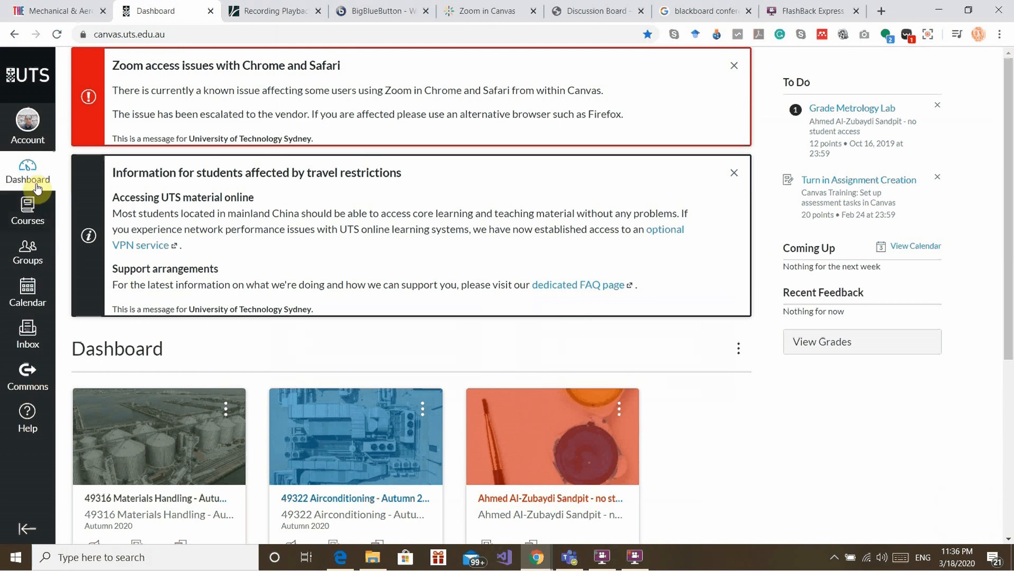
pyautogui.click(28, 211)
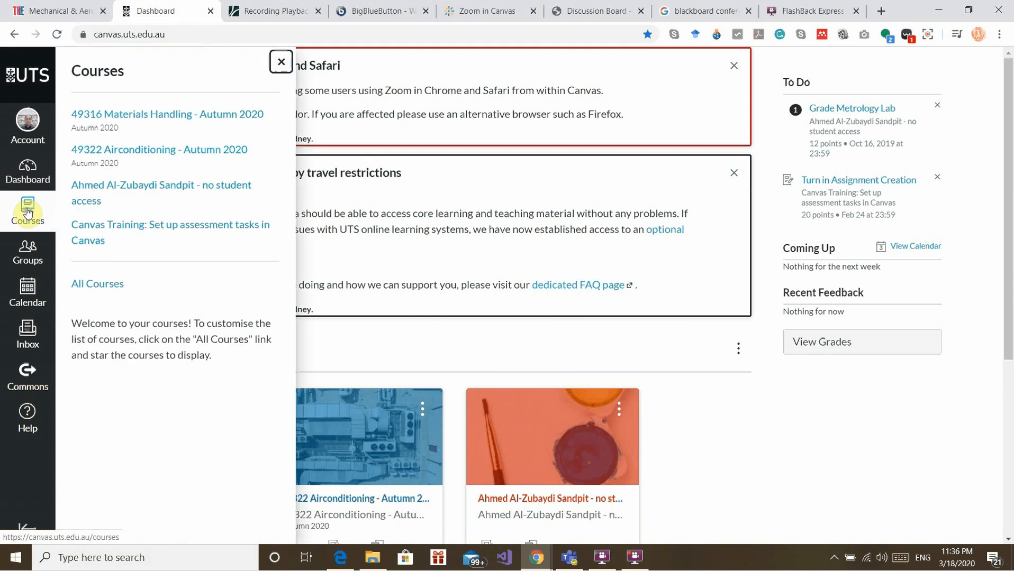
pyautogui.click(188, 154)
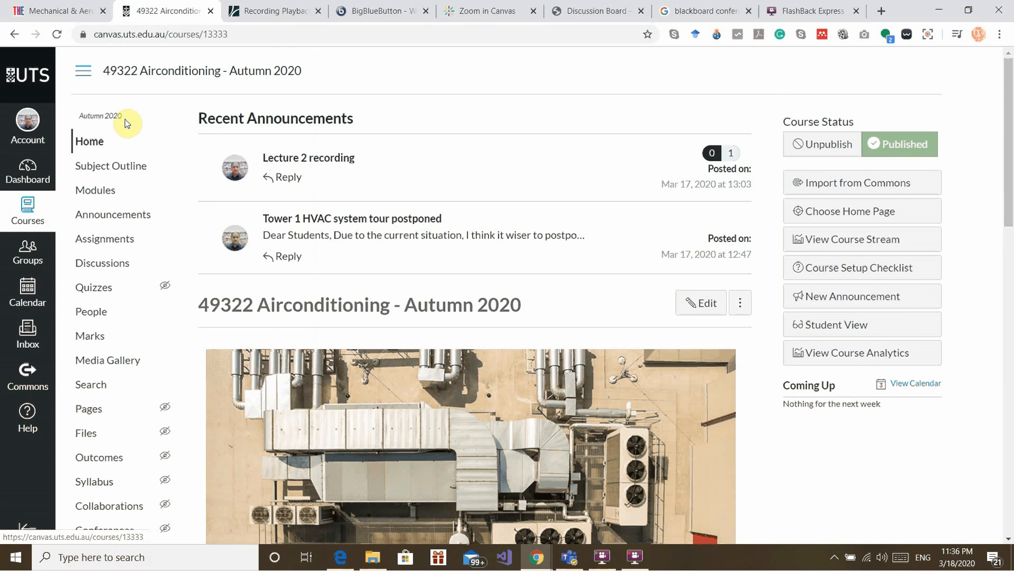
pyautogui.scroll(-4, 127, 360)
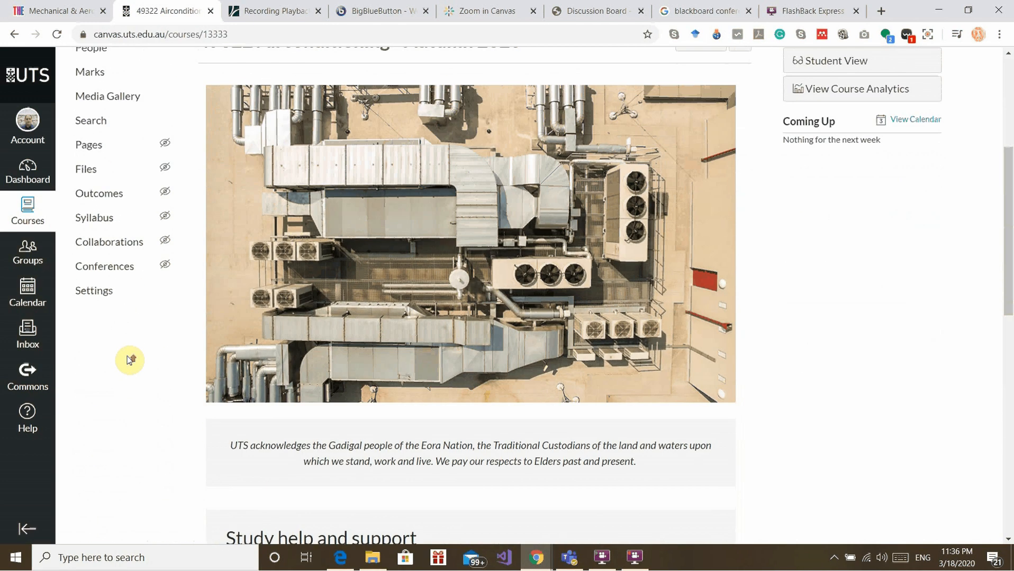
pyautogui.scroll(1, 132, 360)
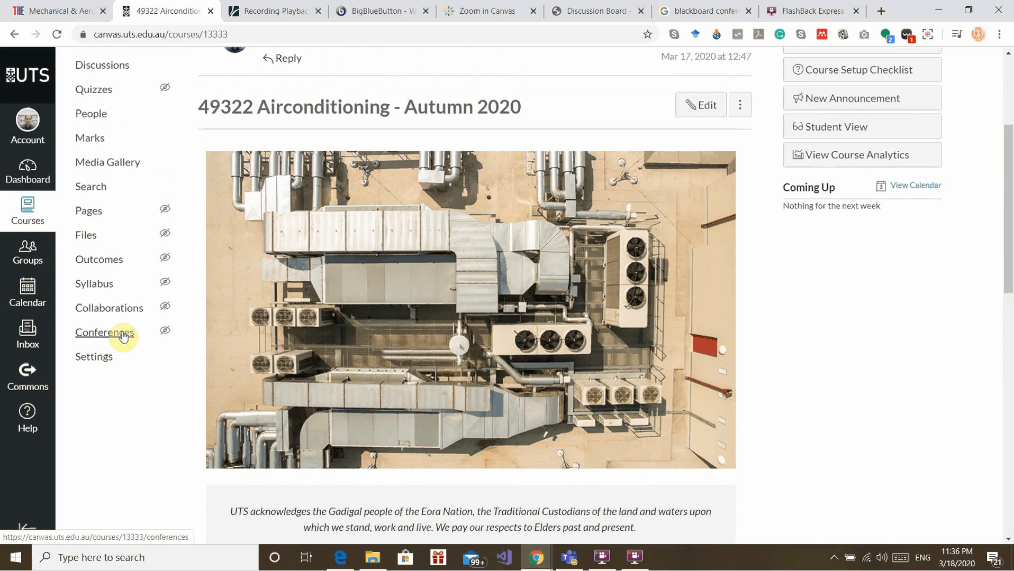
pyautogui.click(107, 340)
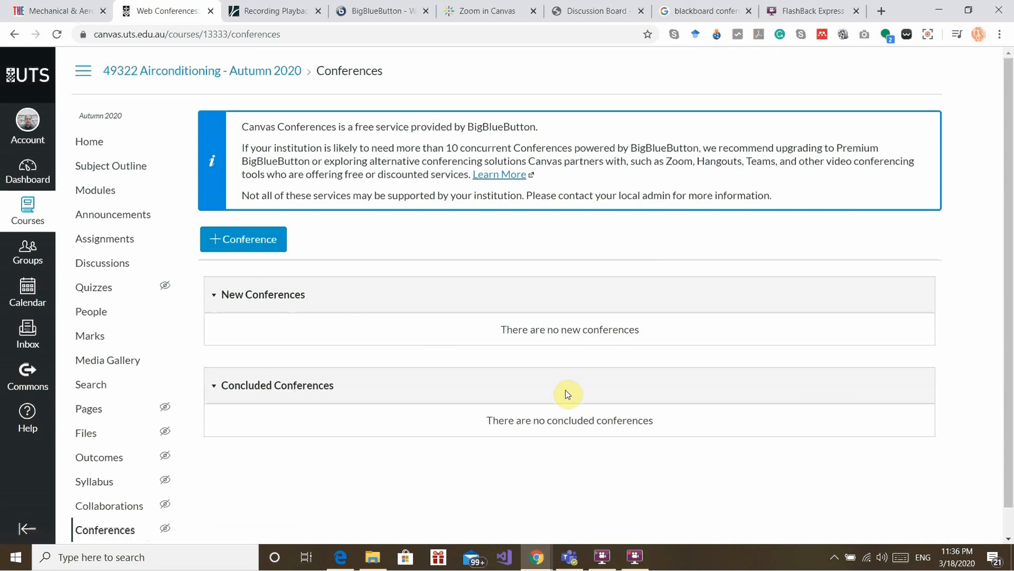
# - Begin a new conference named "49322 Airconditioning - Autumn 2020 Lecture 3", keeping BigBlueButton as its type
pyautogui.click(248, 239)
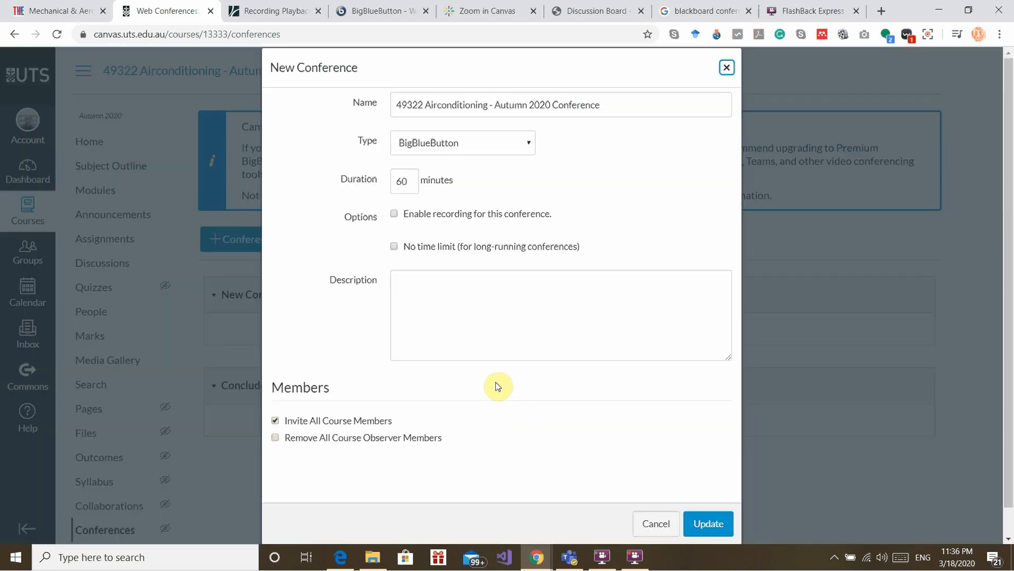
pyautogui.click(631, 103)
pyautogui.press('BackSpace')
pyautogui.press('BackSpace')
pyautogui.press('BackSpace')
pyautogui.press('BackSpace')
pyautogui.press('BackSpace')
pyautogui.press('BackSpace')
pyautogui.press('BackSpace')
pyautogui.press('BackSpace')
pyautogui.press('BackSpace')
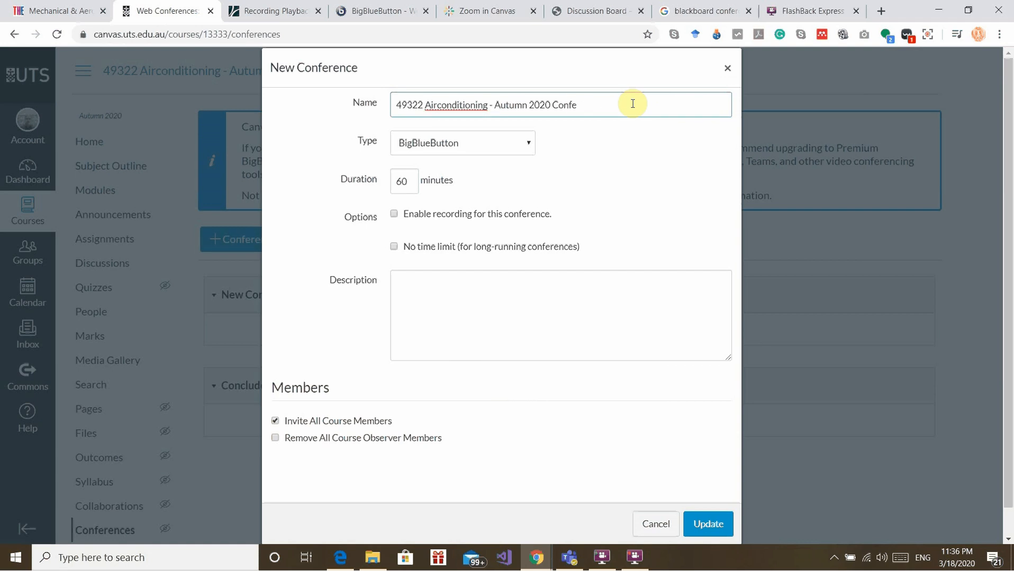
pyautogui.press('BackSpace')
pyautogui.write('Lect')
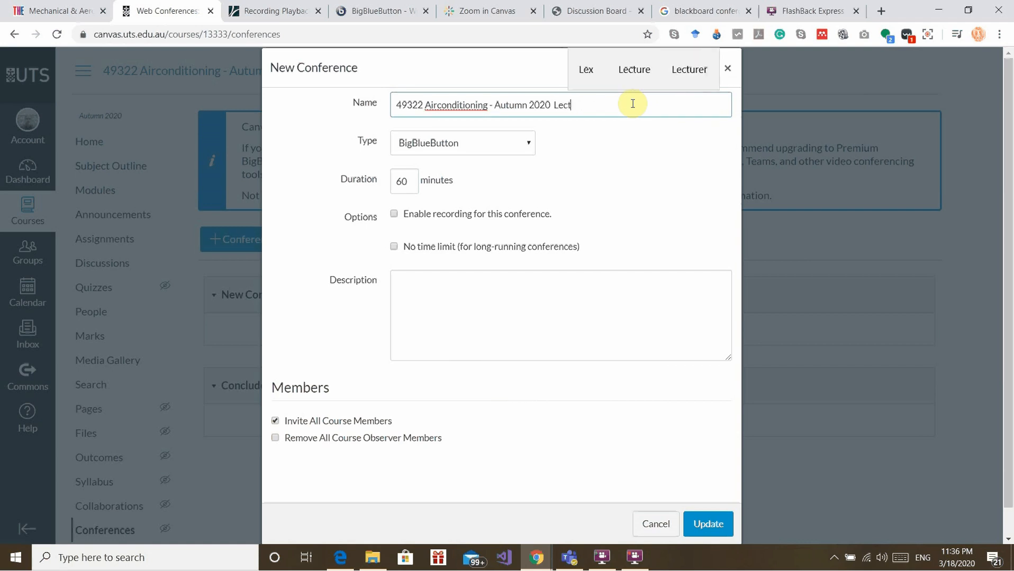
pyautogui.write('ure')
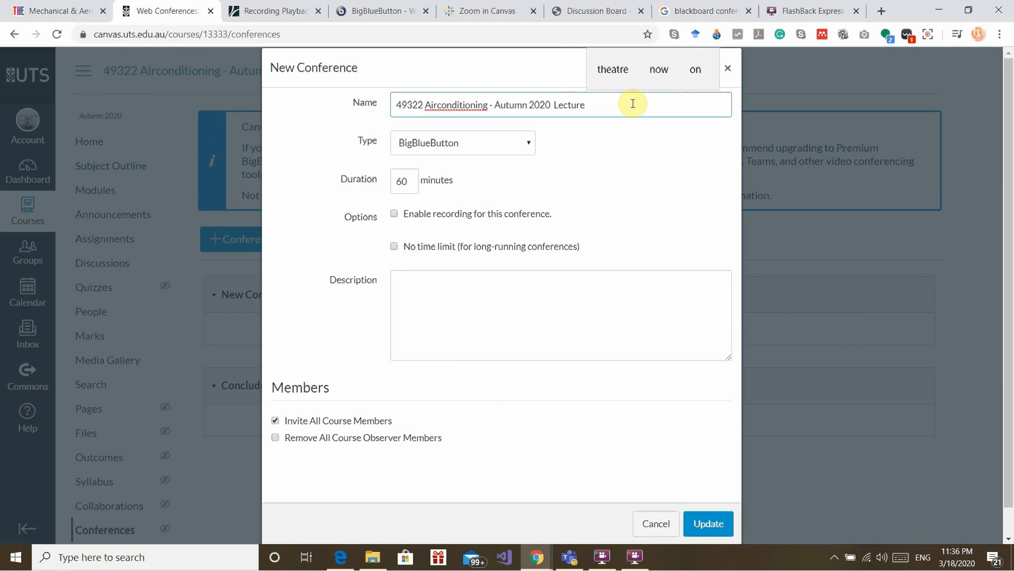
pyautogui.write(' 3')
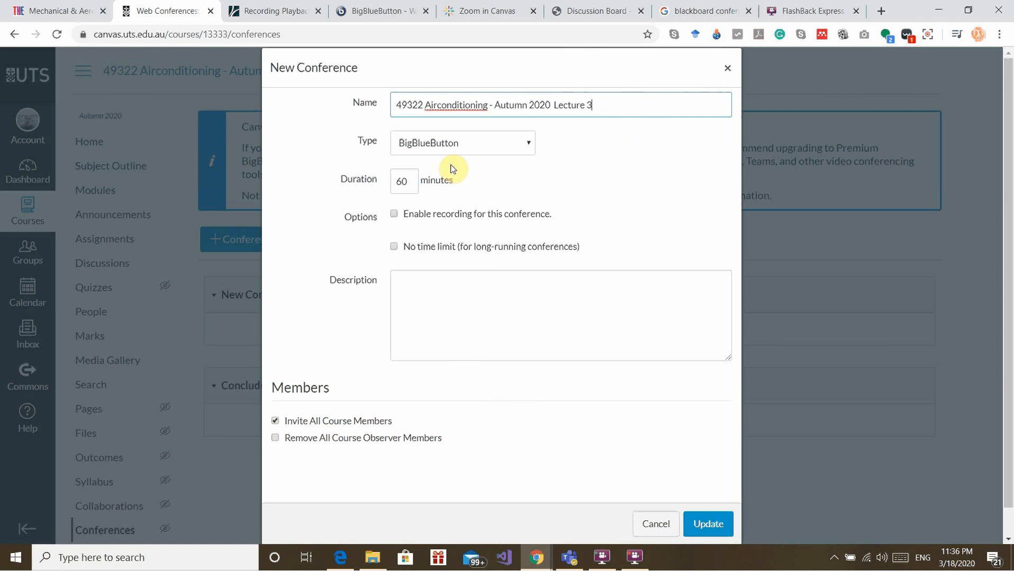
pyautogui.click(529, 149)
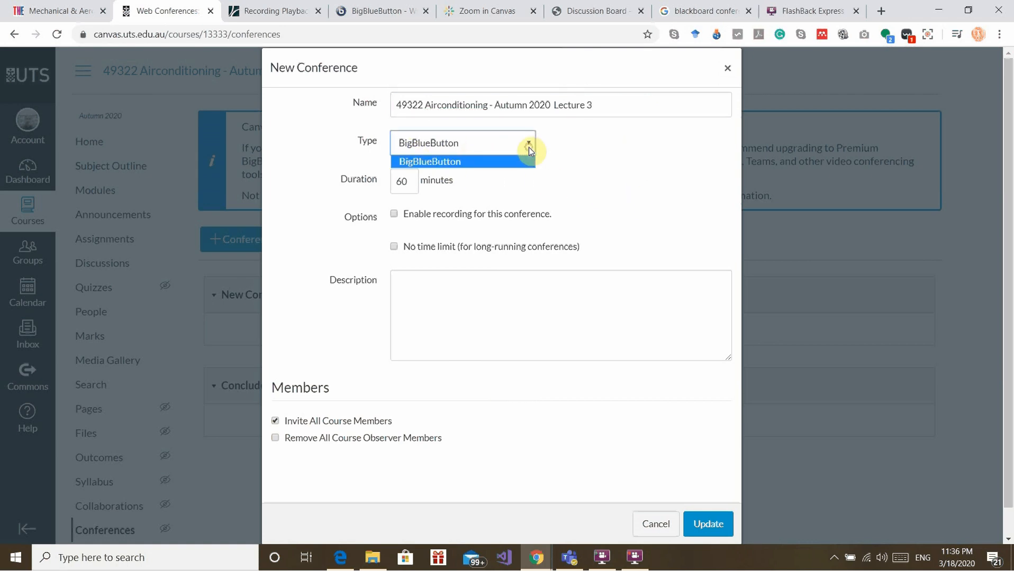
pyautogui.click(580, 151)
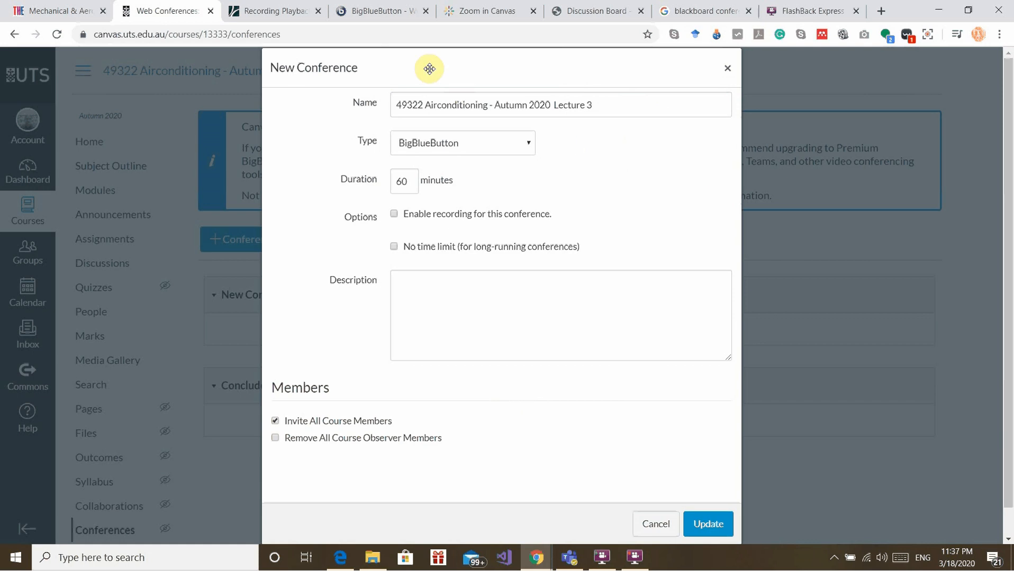
# - View the BigBlueButton website and close the Recording Playback page before returning to the new conference form
pyautogui.click(381, 12)
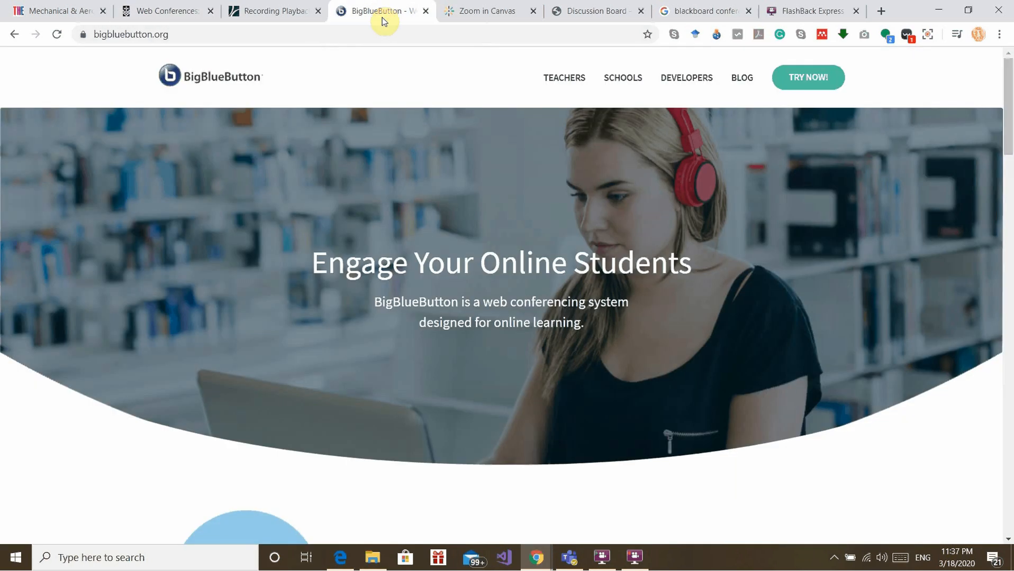
pyautogui.click(317, 11)
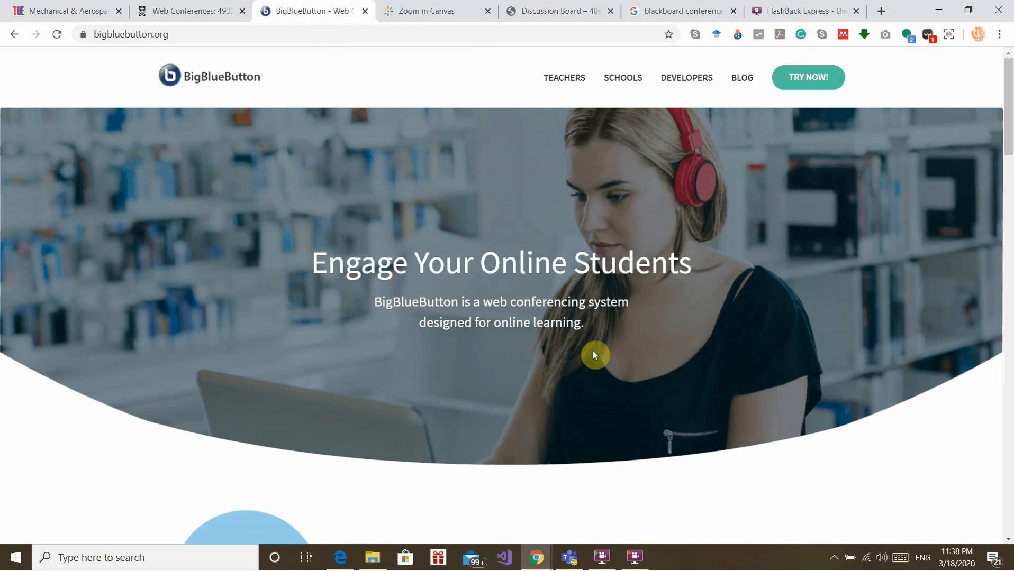
pyautogui.click(184, 13)
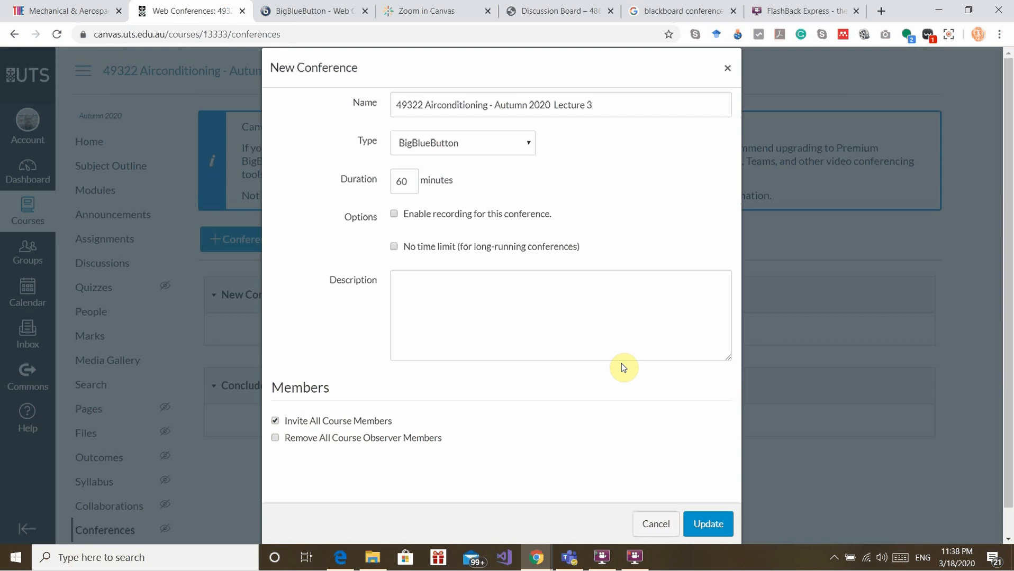
# - Set the conference duration to 120 minutes and enable recording for it
pyautogui.doubleClick(403, 182)
pyautogui.write('120')
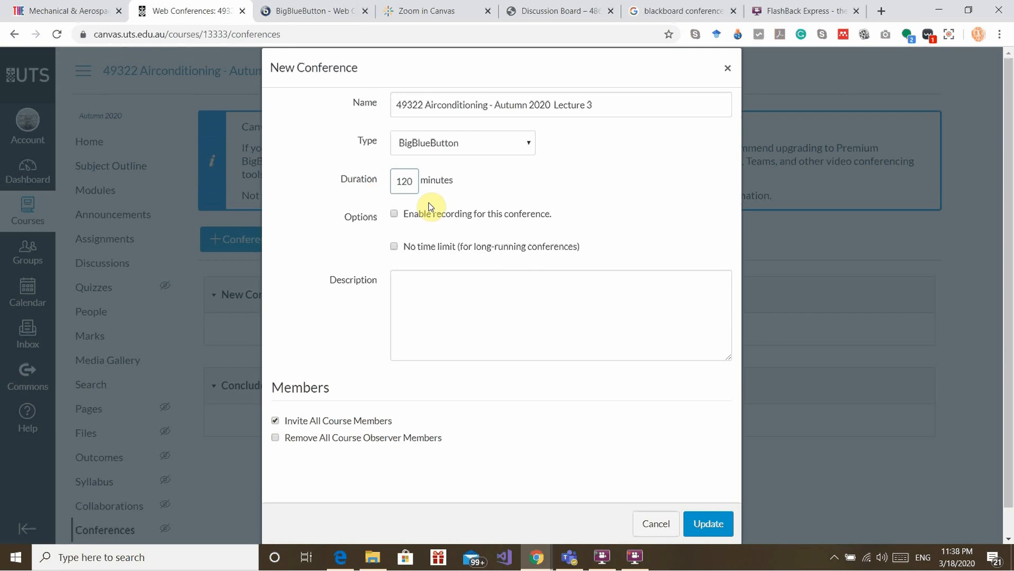
pyautogui.click(395, 214)
# - Turn off inviting all course members and look through the list of individual members
pyautogui.scroll(-1, 629, 390)
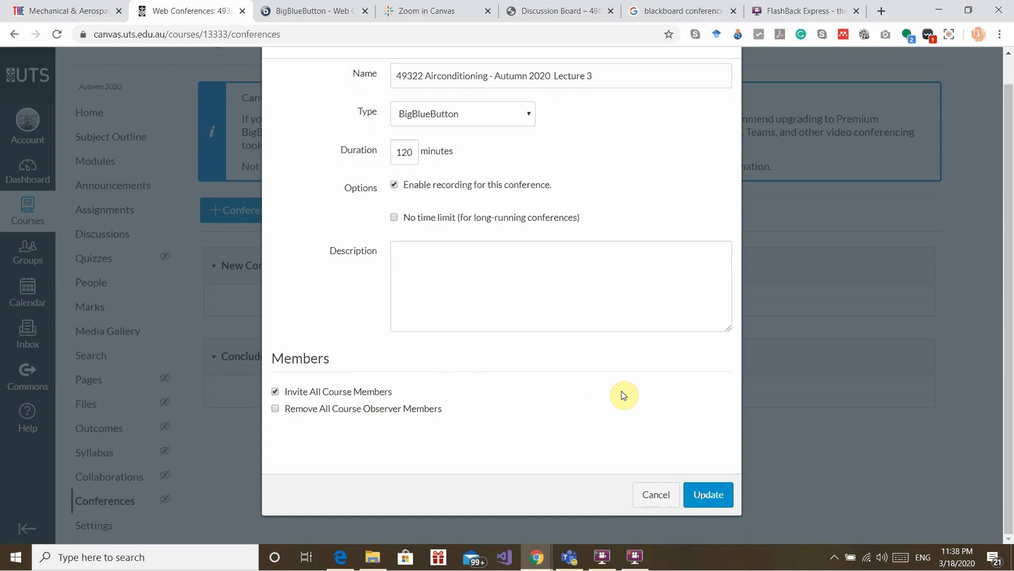
pyautogui.click(275, 392)
pyautogui.click(274, 392)
pyautogui.scroll(-2, 662, 373)
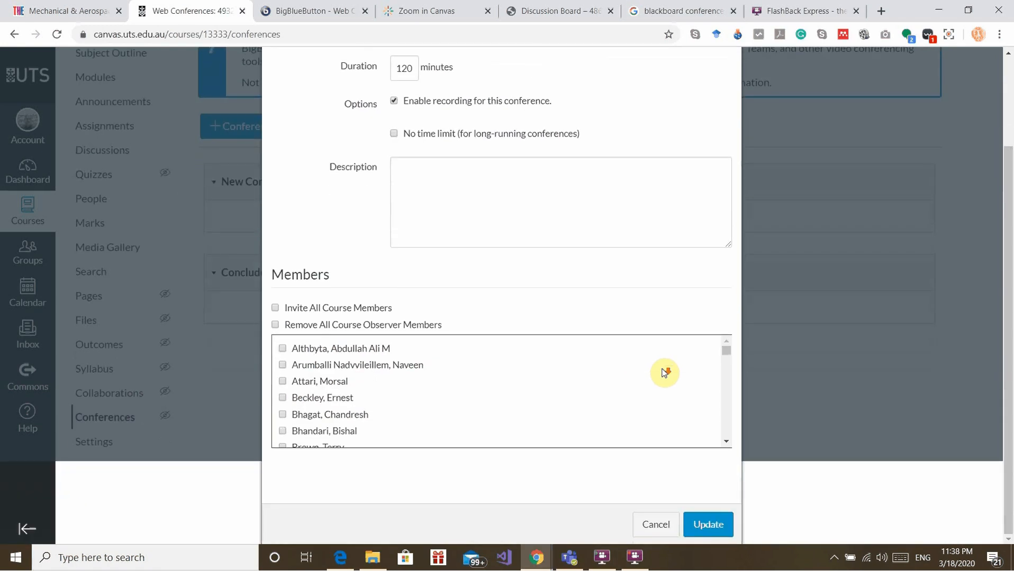
pyautogui.scroll(-1, 496, 367)
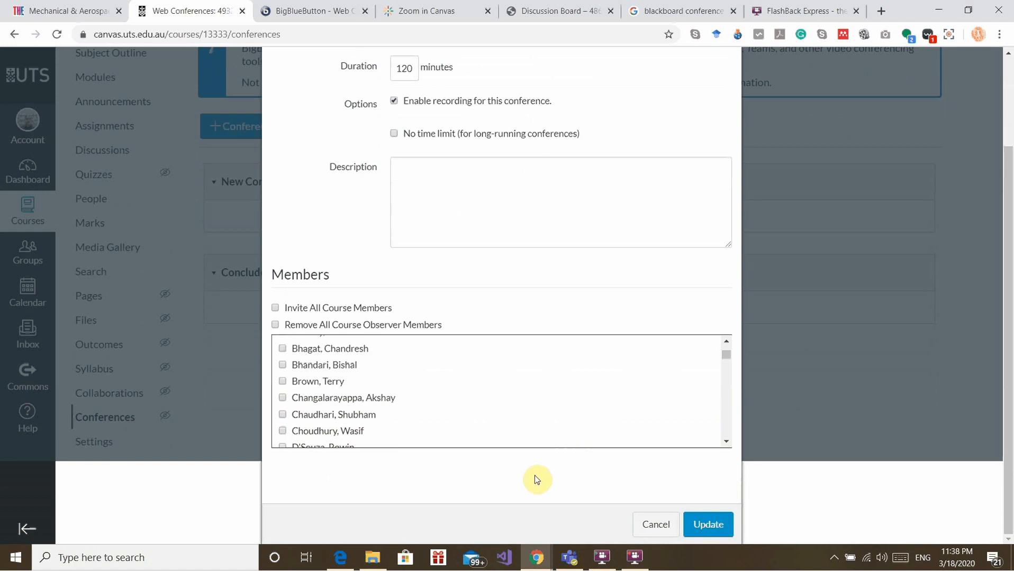
pyautogui.scroll(1, 534, 480)
pyautogui.scroll(3, 573, 445)
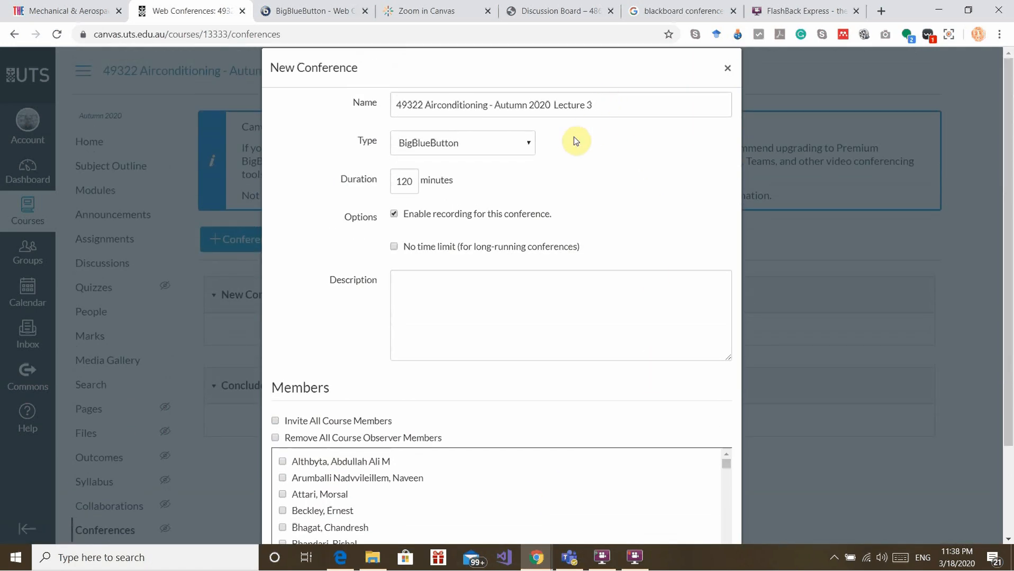
# - Check the conference type options again and save the Lecture 3 conference
pyautogui.click(531, 146)
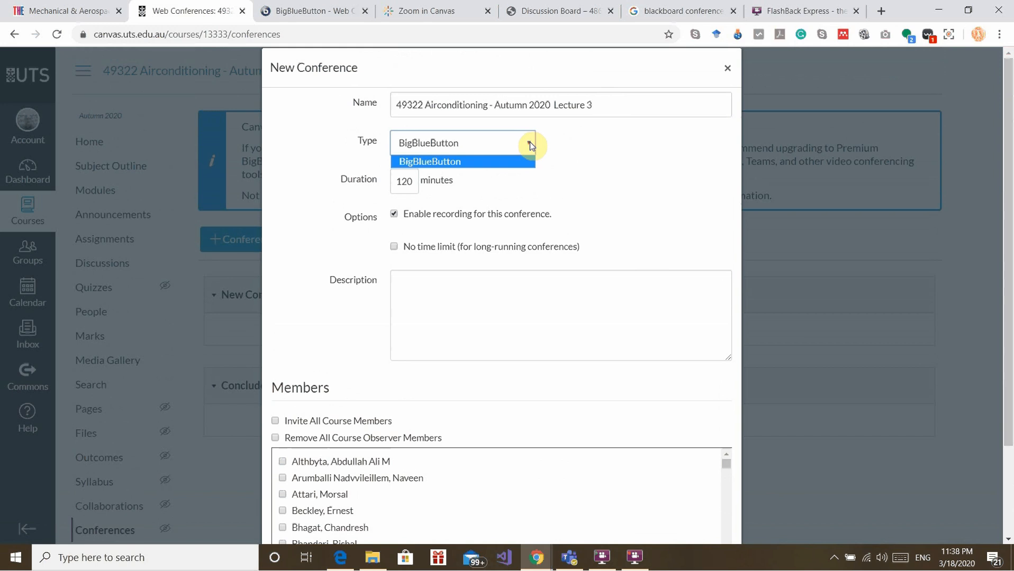
pyautogui.click(652, 171)
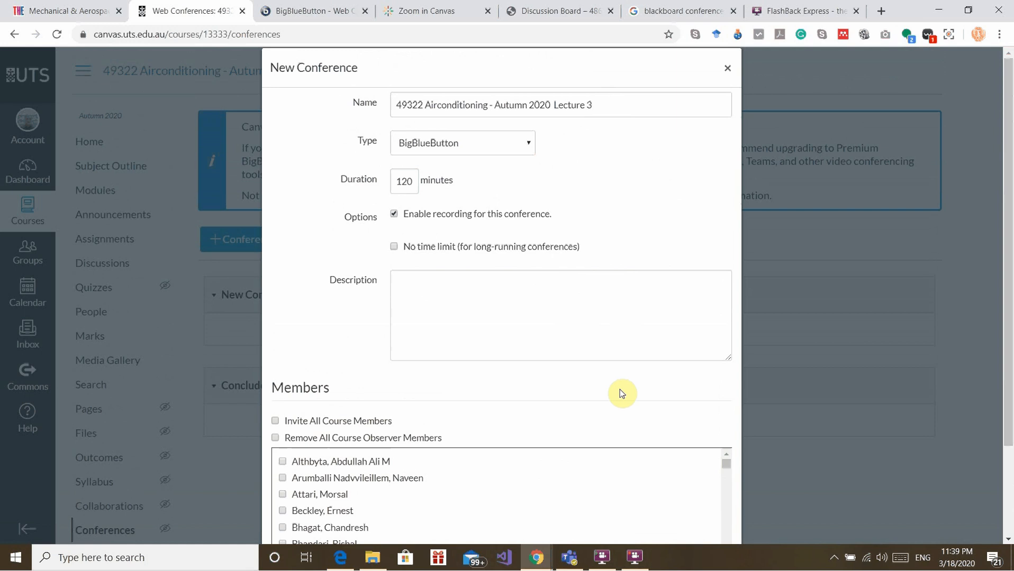
pyautogui.scroll(-2, 621, 395)
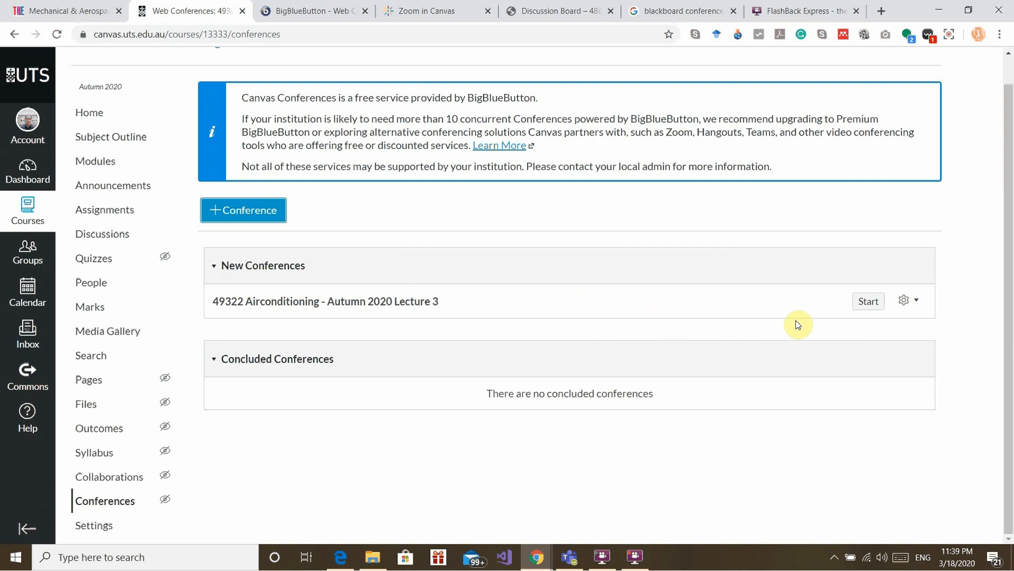
# - Start the Lecture 3 conference and check its entry on the course's Conferences page before returning to the session
pyautogui.click(874, 308)
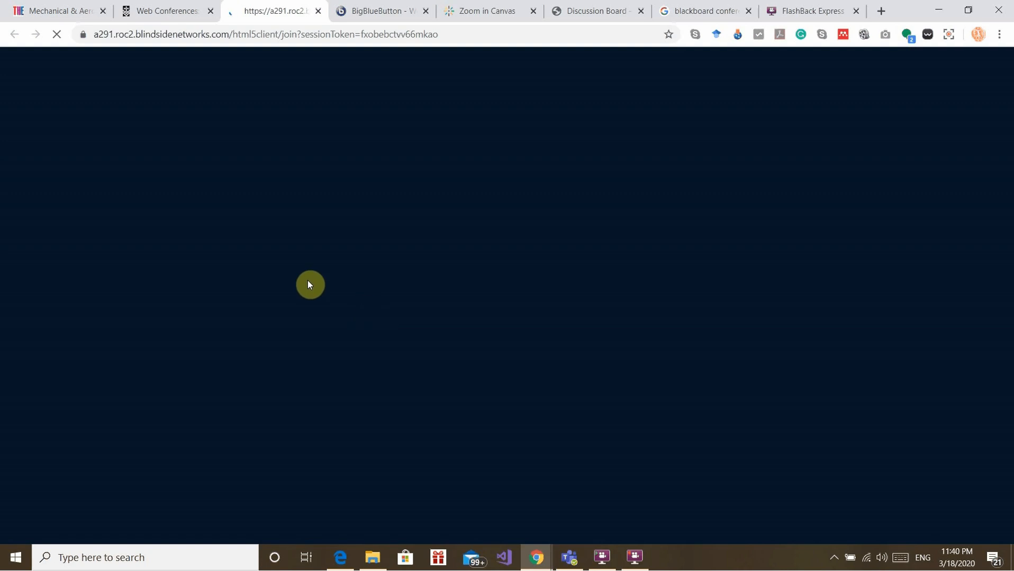
pyautogui.click(164, 11)
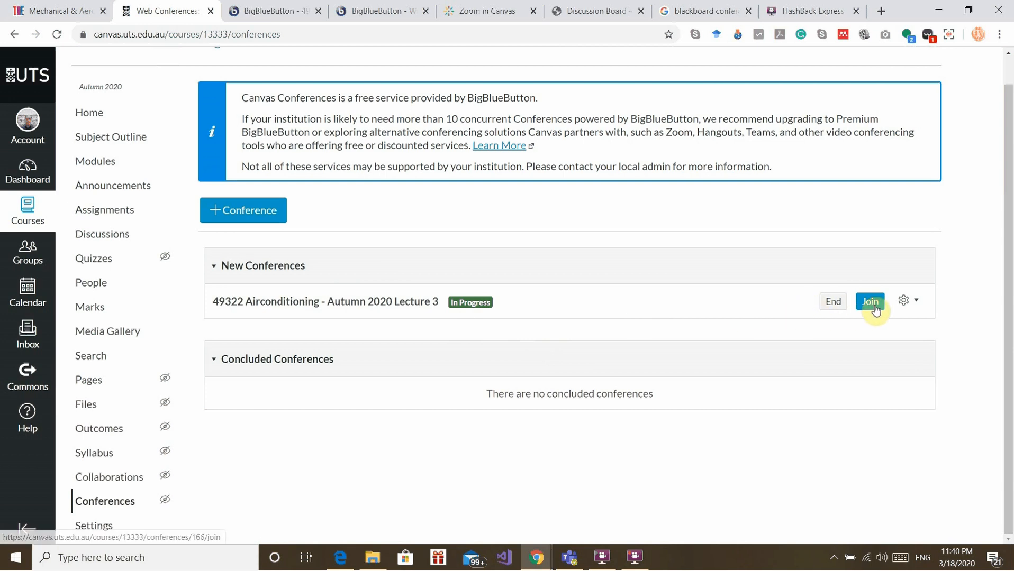
pyautogui.click(272, 12)
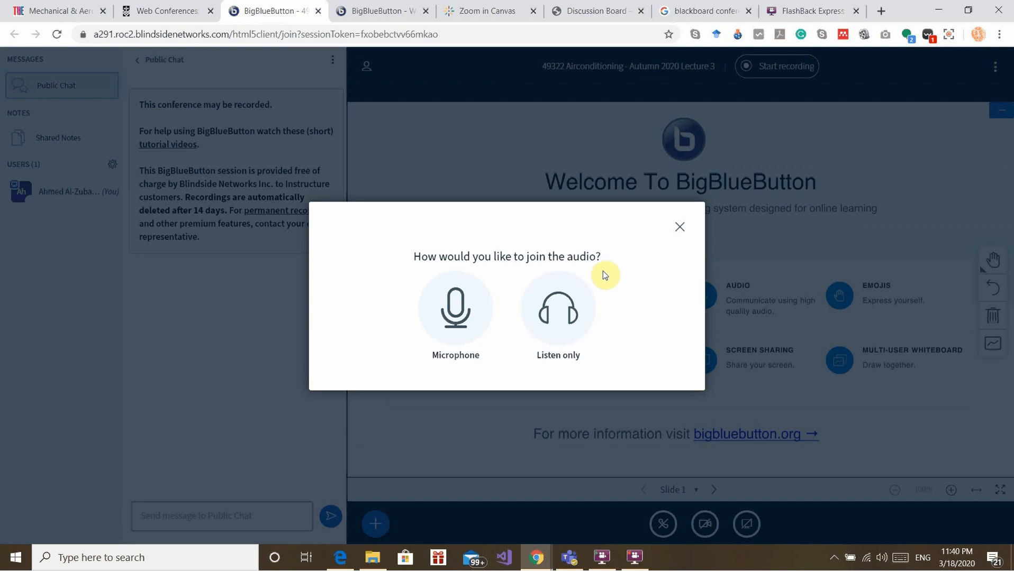
# - Join the conference audio with the microphone, allowing microphone access and confirming that the echo test is audible
pyautogui.click(469, 301)
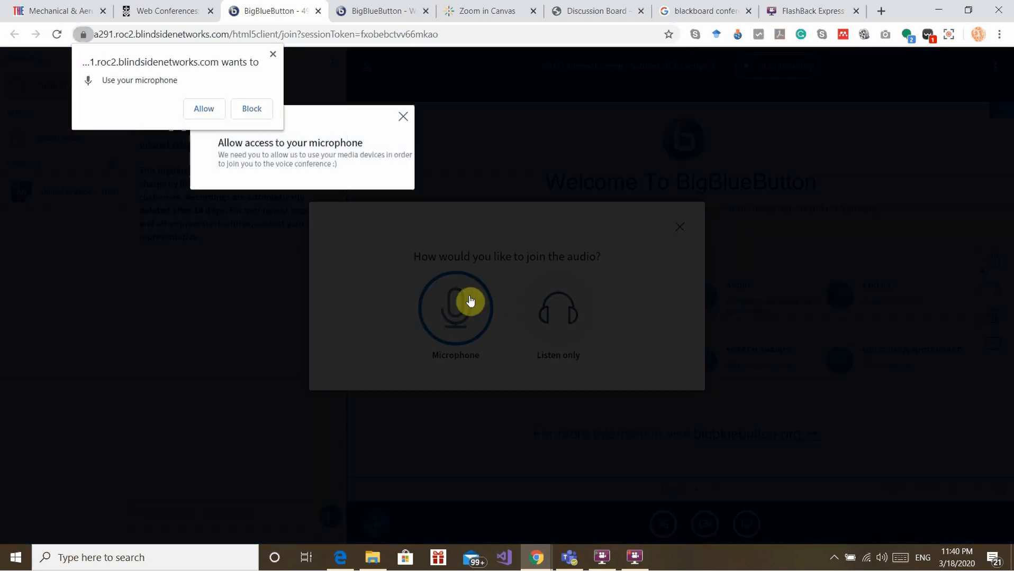
pyautogui.click(205, 109)
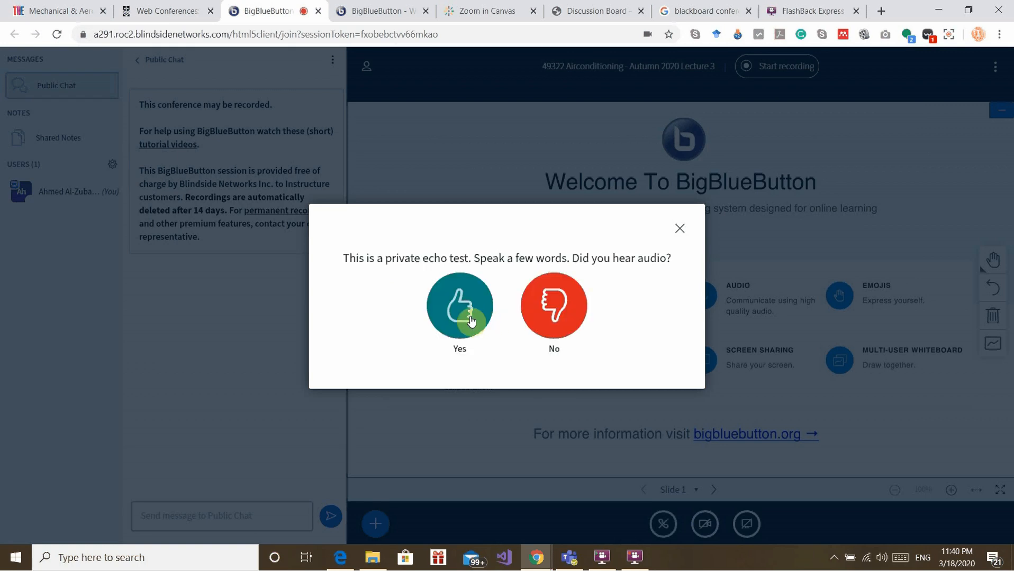
pyautogui.click(460, 312)
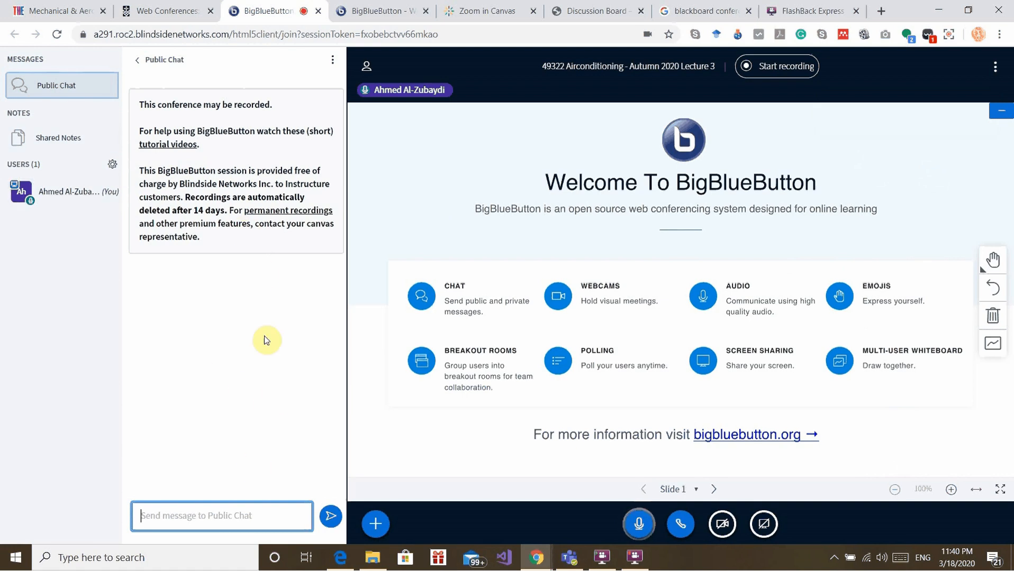
# - Look at the shared notes, the public chat and the options available for your own user entry
pyautogui.click(61, 139)
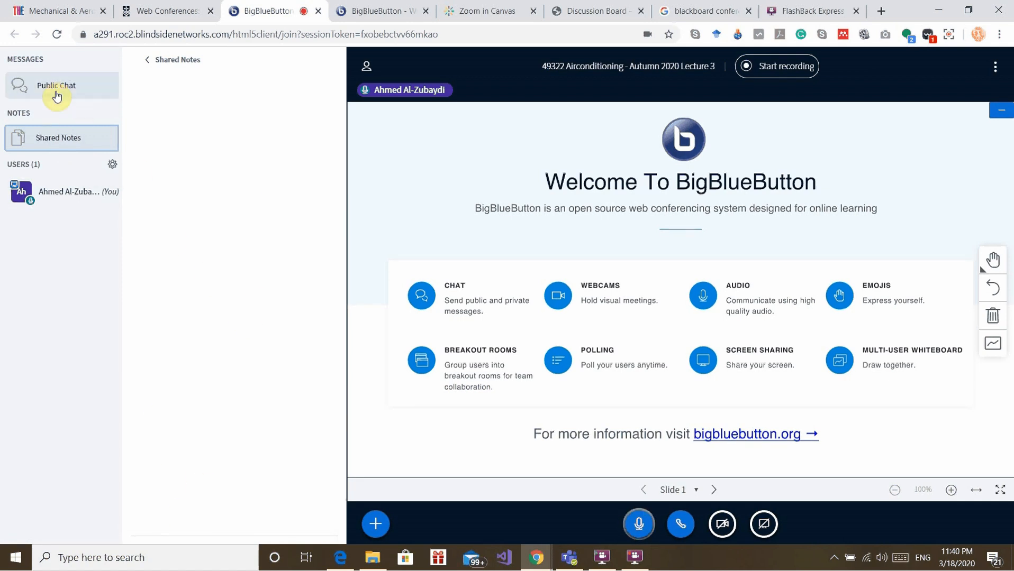
pyautogui.click(56, 93)
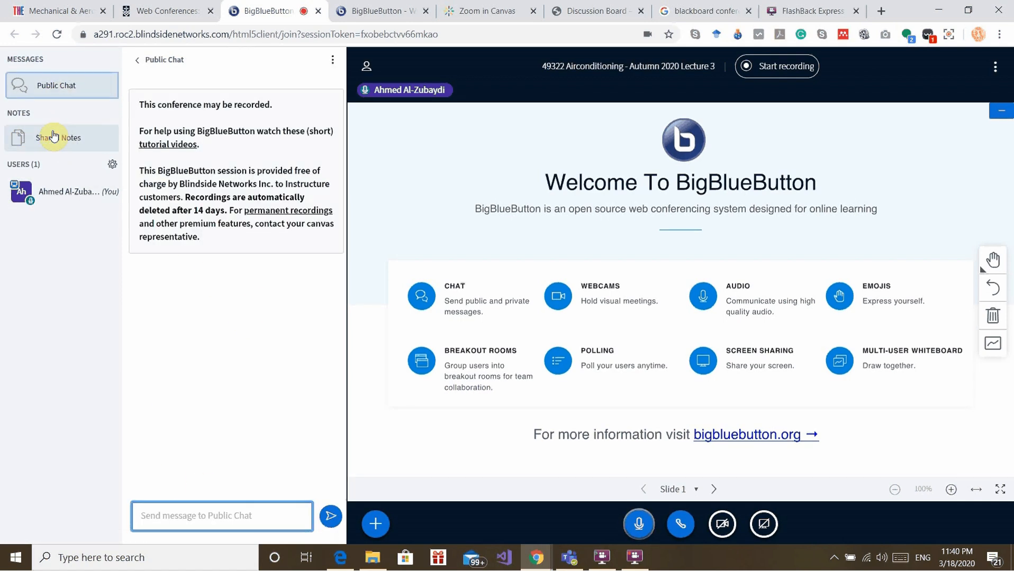
pyautogui.click(53, 136)
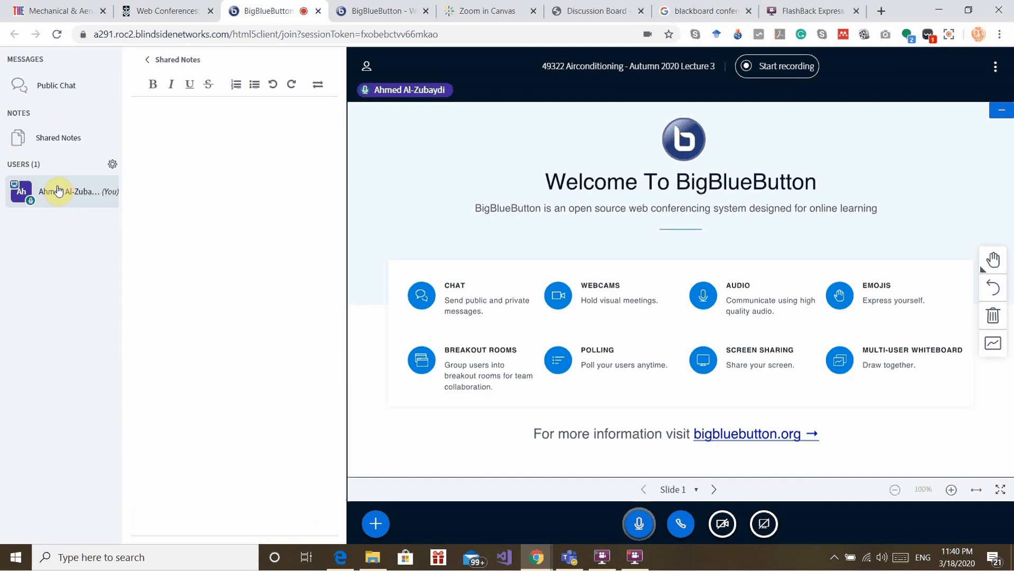
pyautogui.click(60, 189)
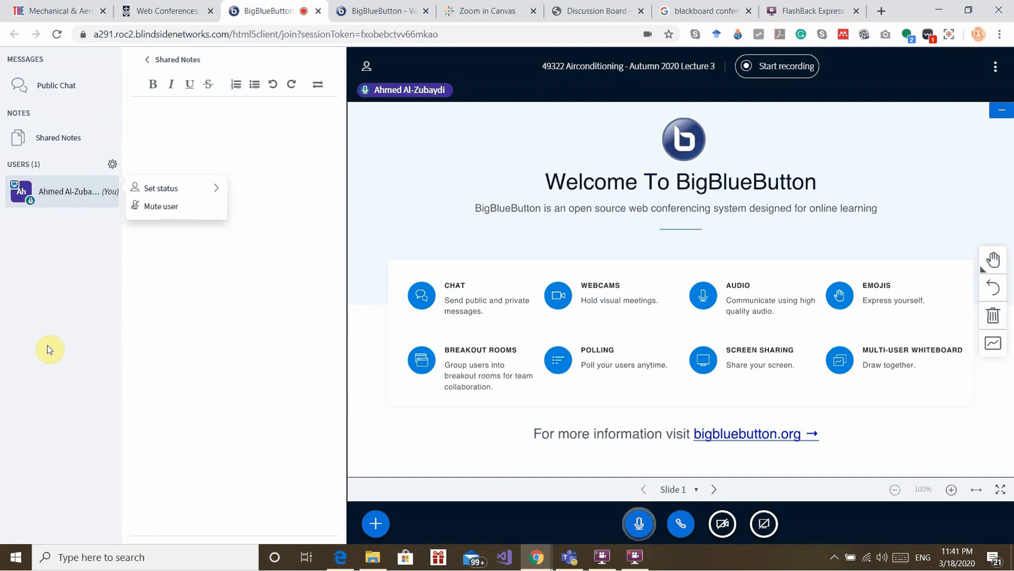
# - Send the message "Hello" to the public chat
pyautogui.click(55, 86)
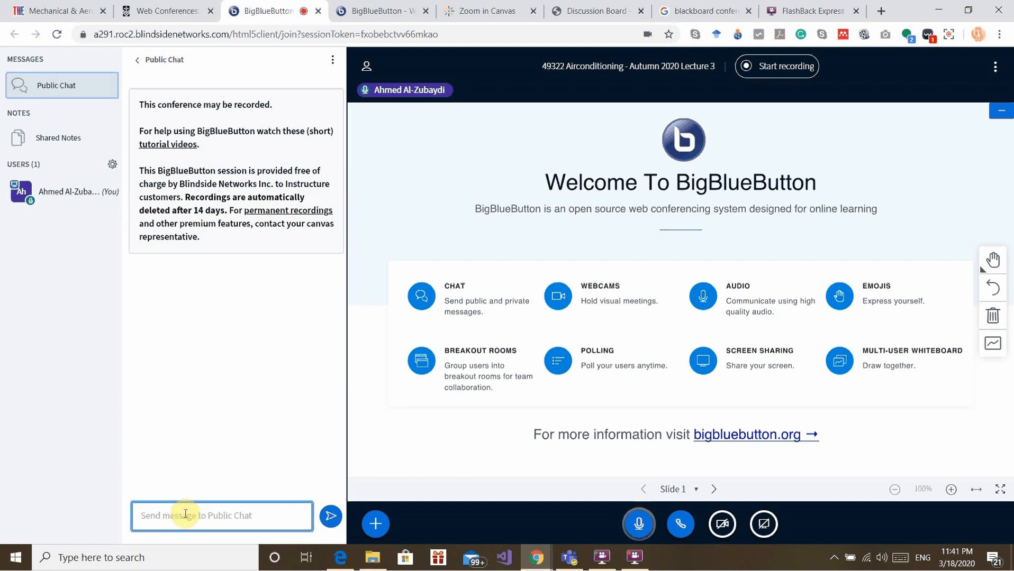
pyautogui.write('Hell')
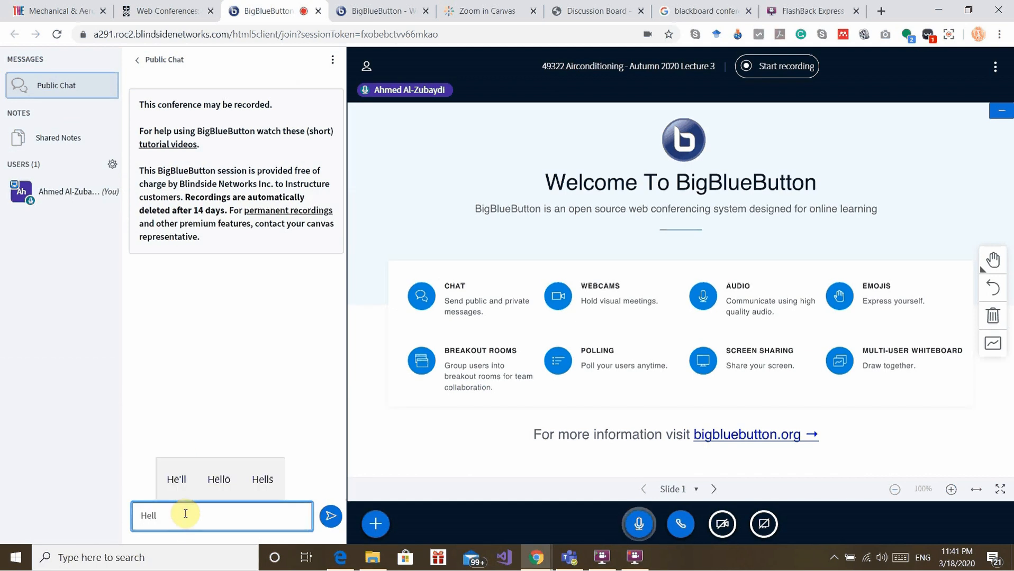
pyautogui.write('o')
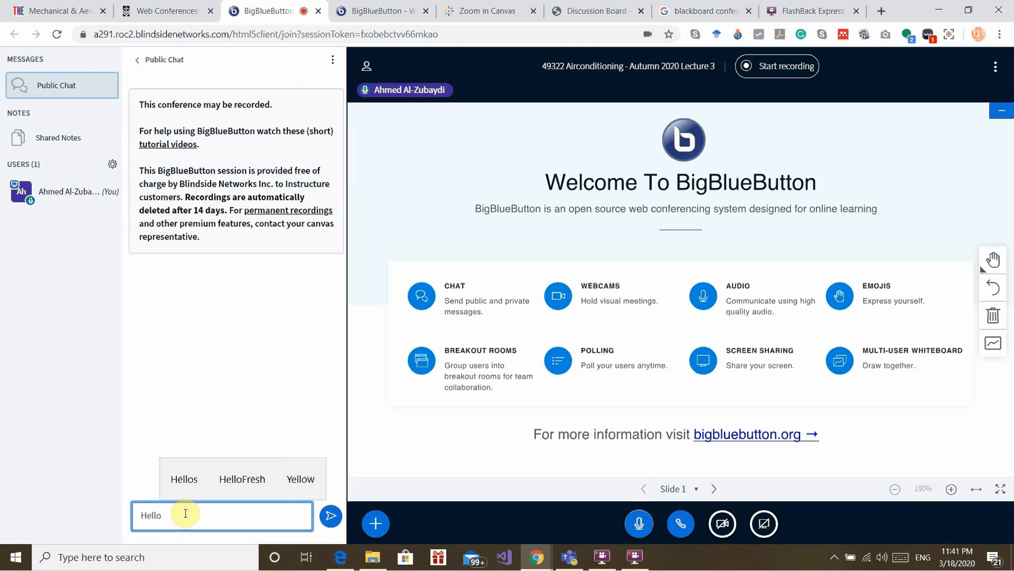
pyautogui.press('Return')
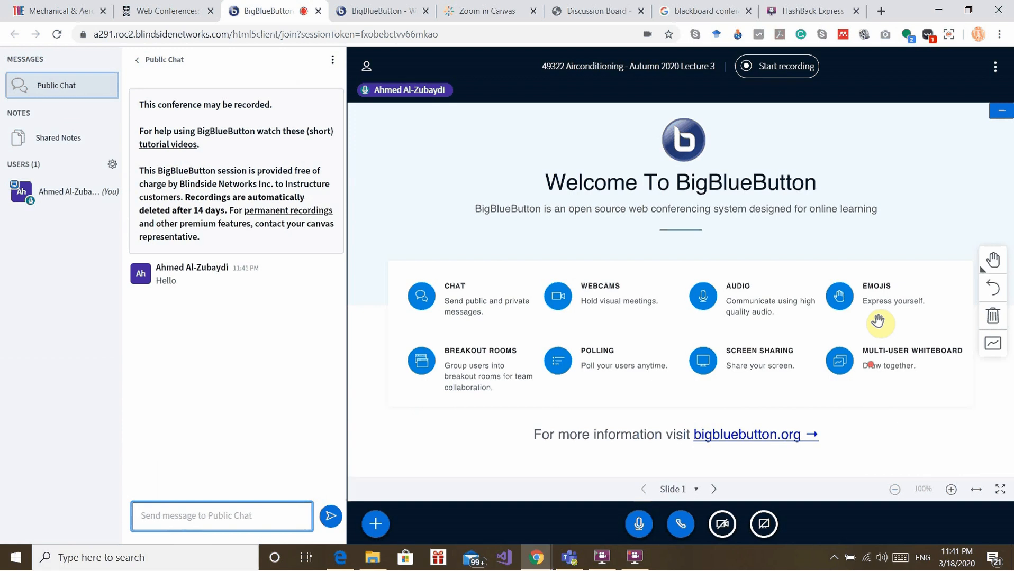
# - Start recording the session and advance the presentation to slide 2, the blank whiteboard slide
pyautogui.click(781, 67)
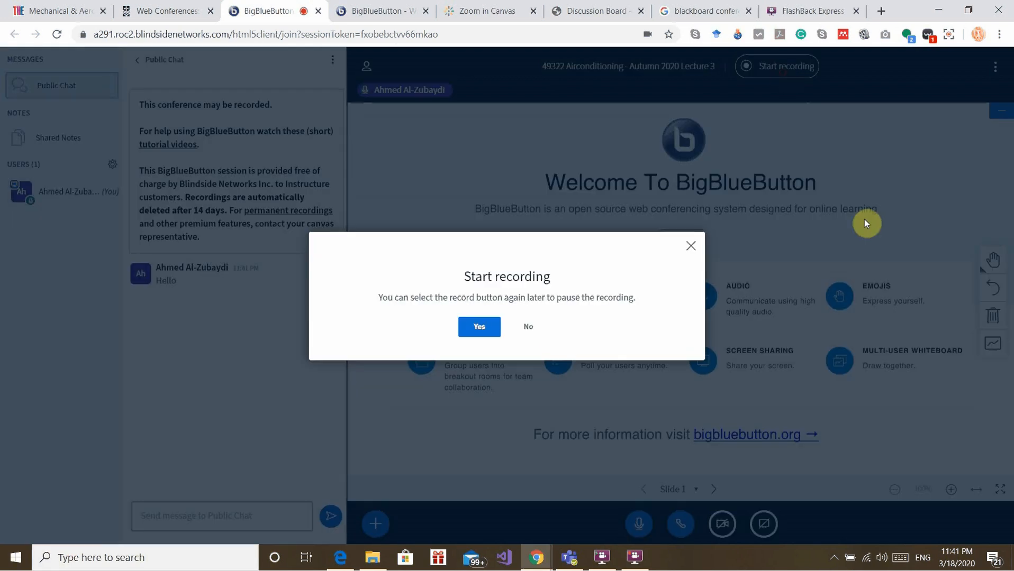
pyautogui.click(478, 328)
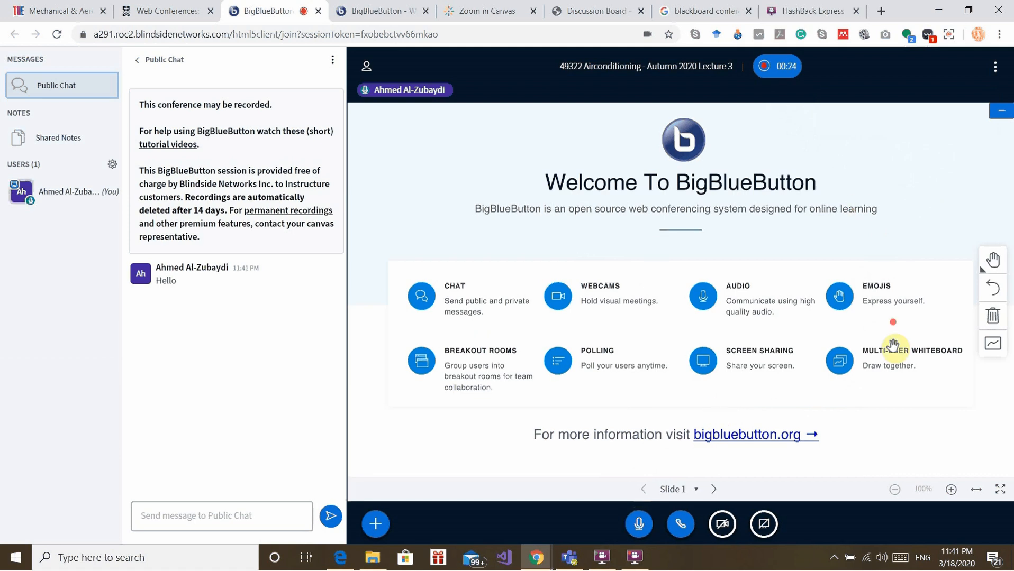
pyautogui.click(714, 489)
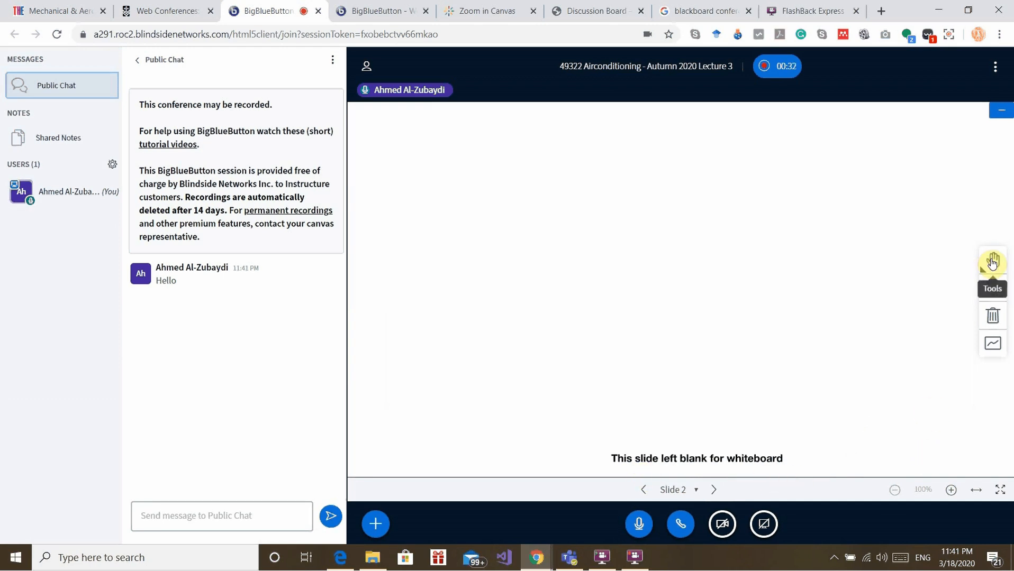
# - Choose the Pencil tool and mark two small dots on the upper part of the blank slide
pyautogui.click(993, 261)
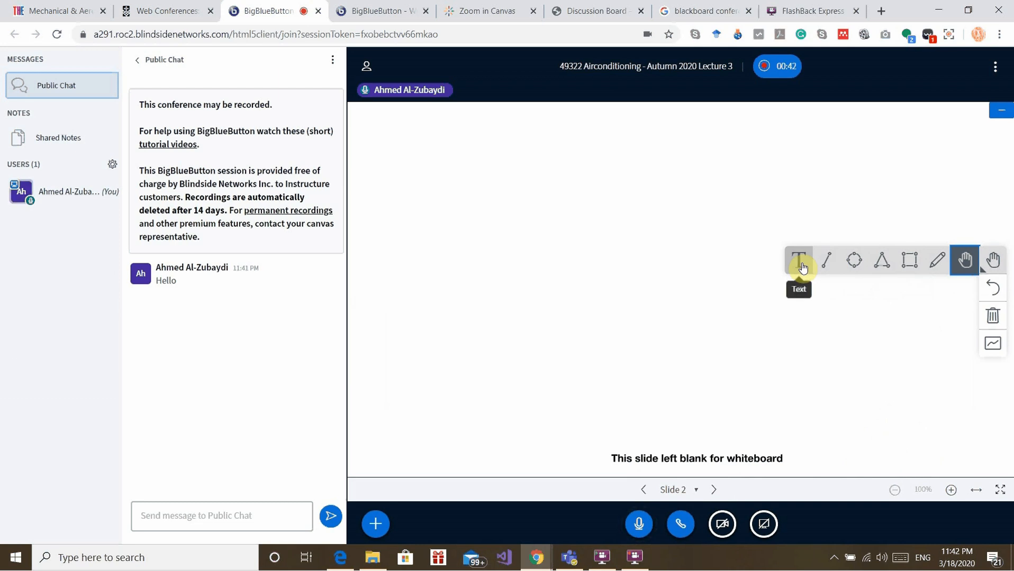
pyautogui.click(934, 261)
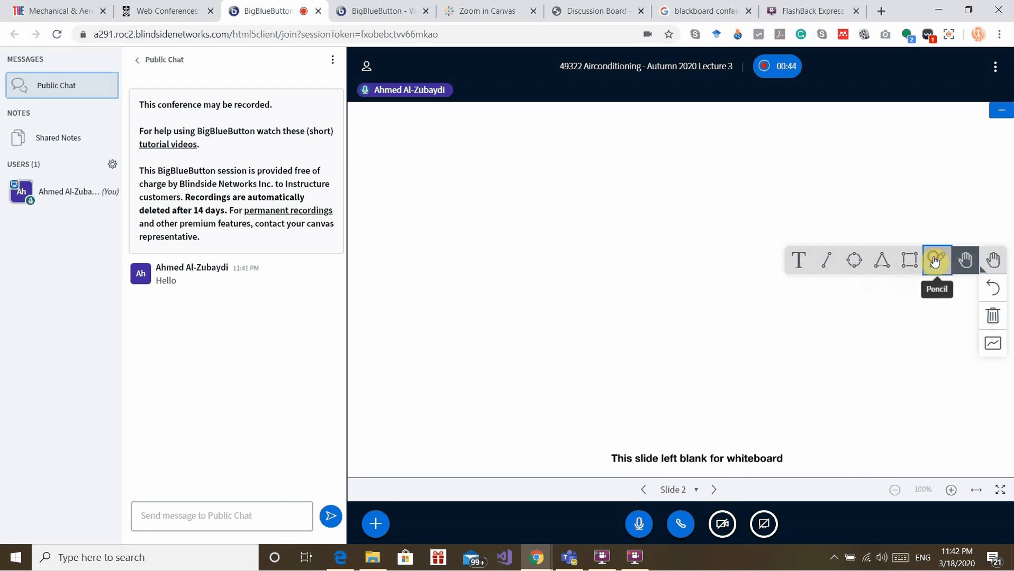
pyautogui.click(419, 154)
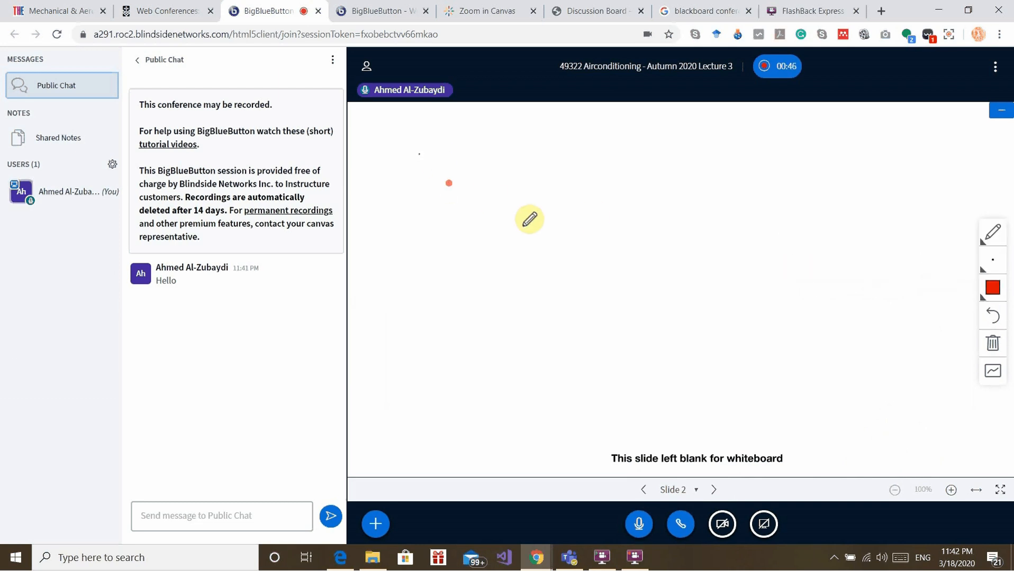
pyautogui.click(513, 210)
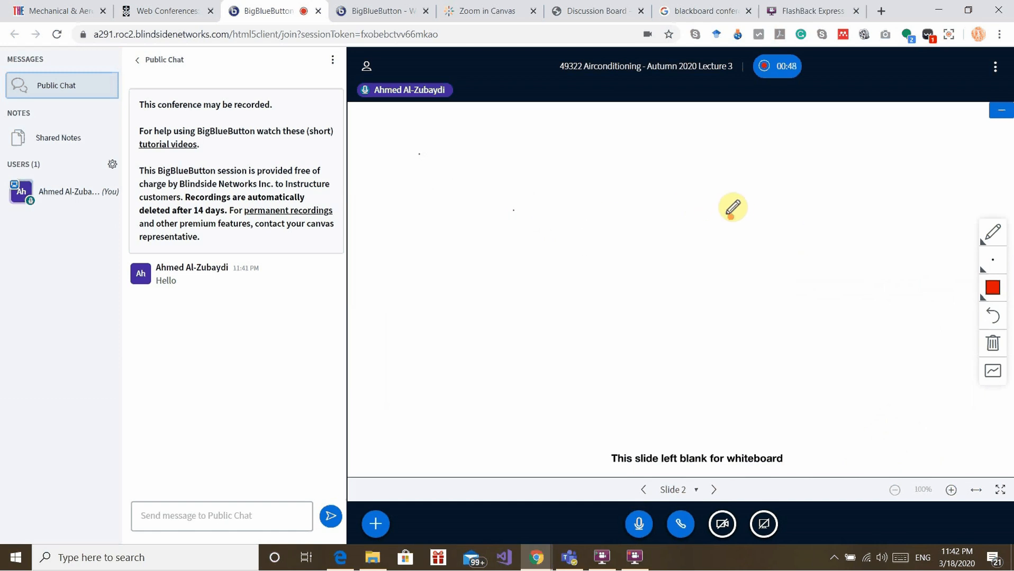
# - Draw two freehand red strokes across the whiteboard slide and undo both of them
pyautogui.moveTo(492, 147)
pyautogui.mouseDown()
pyautogui.moveTo(797, 154)
pyautogui.moveTo(762, 213)
pyautogui.moveTo(527, 196)
pyautogui.moveTo(622, 155)
pyautogui.mouseUp()
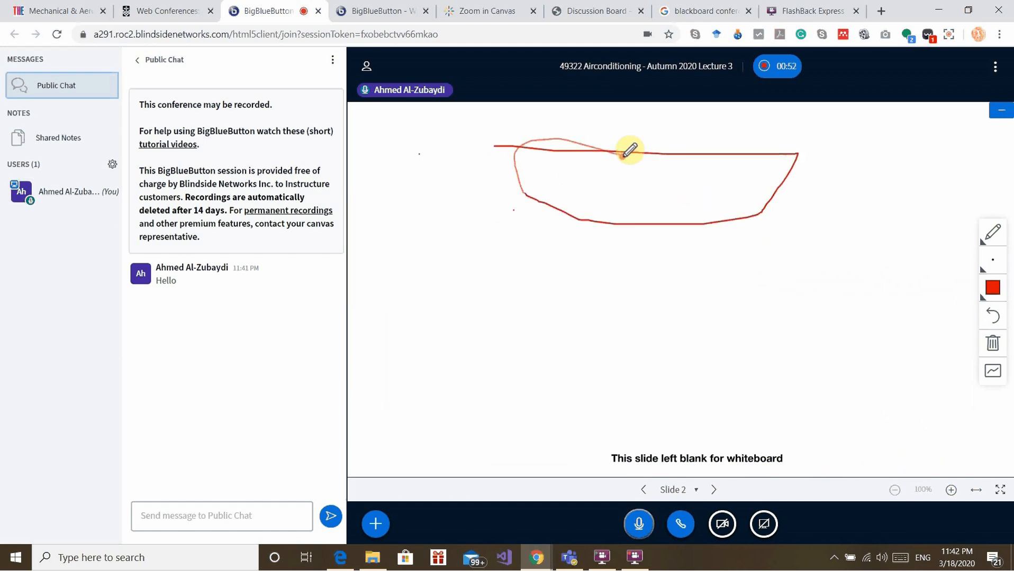
pyautogui.moveTo(506, 282)
pyautogui.mouseDown()
pyautogui.moveTo(618, 294)
pyautogui.moveTo(633, 340)
pyautogui.moveTo(814, 391)
pyautogui.mouseUp()
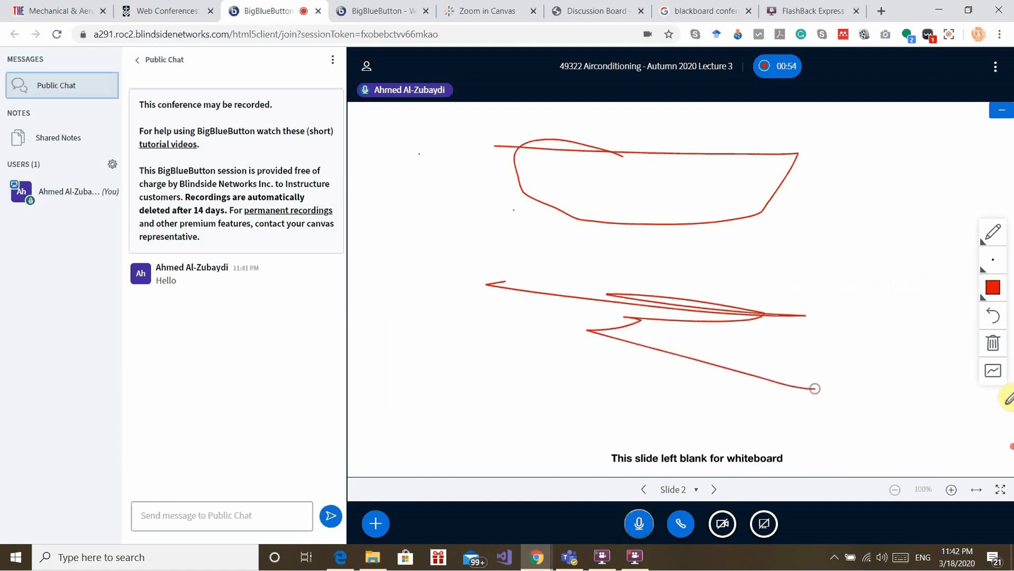
pyautogui.click(992, 317)
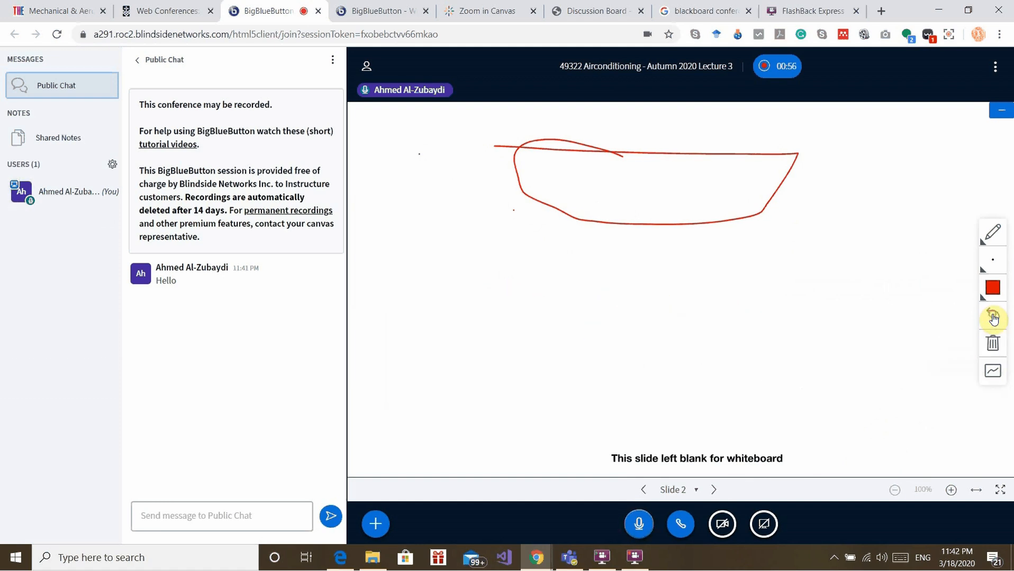
pyautogui.click(992, 317)
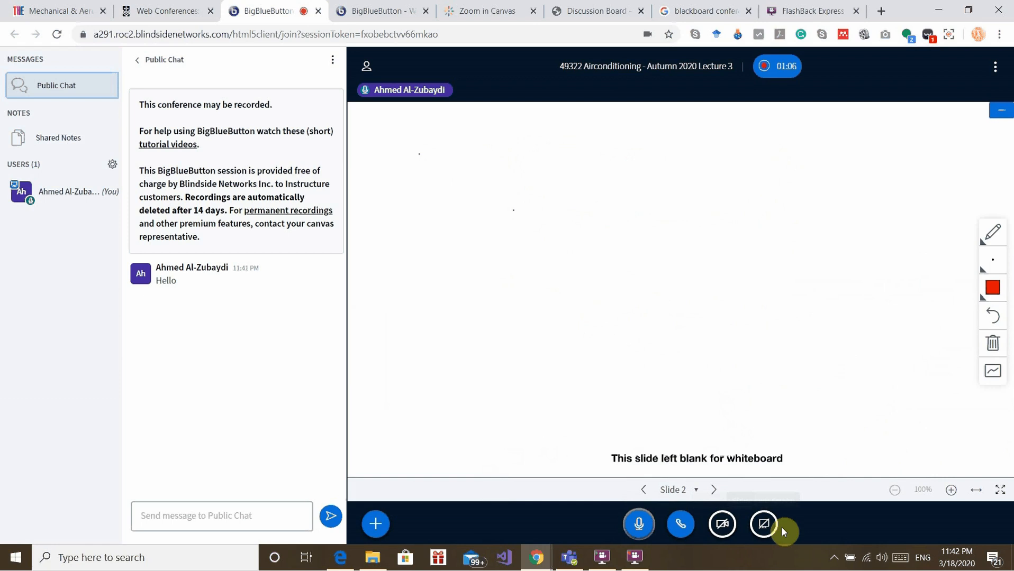
# - Begin sharing the screen, try the entire screen as the source, and switch to choosing an application window
pyautogui.click(766, 533)
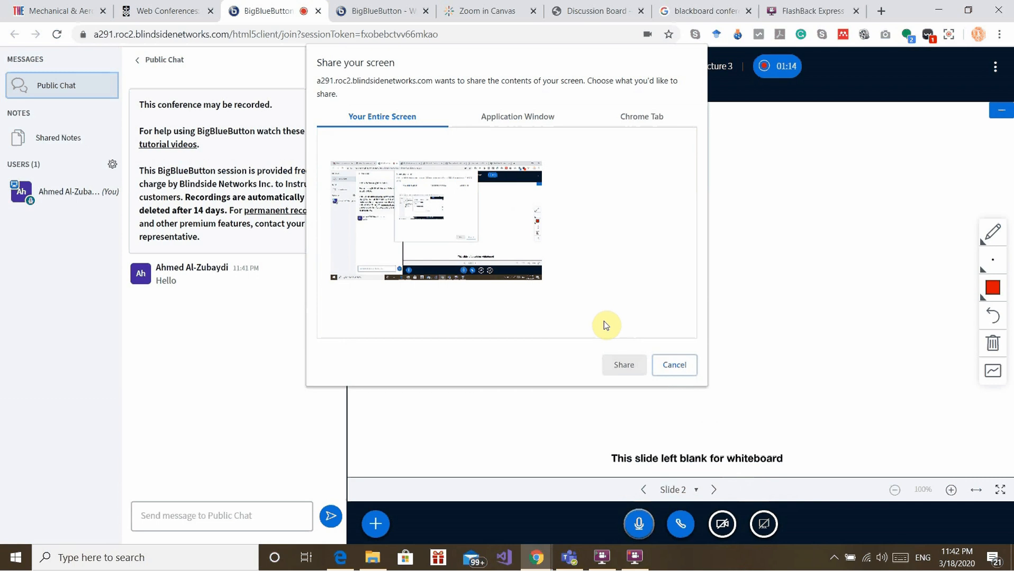
pyautogui.click(432, 224)
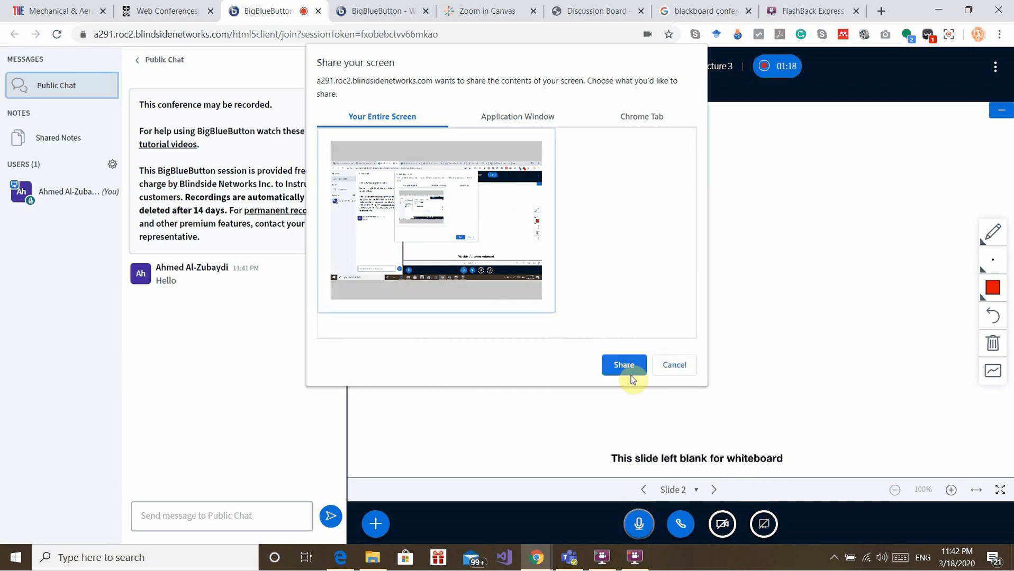
pyautogui.click(528, 118)
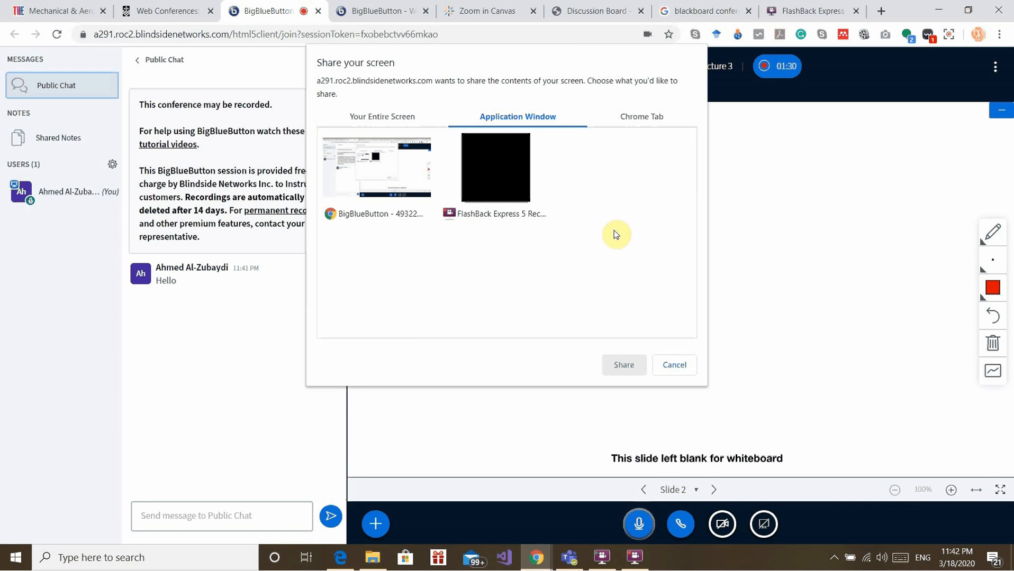
# - Find Excel among the installed programs and launch it to make its window available for sharing
pyautogui.click(25, 553)
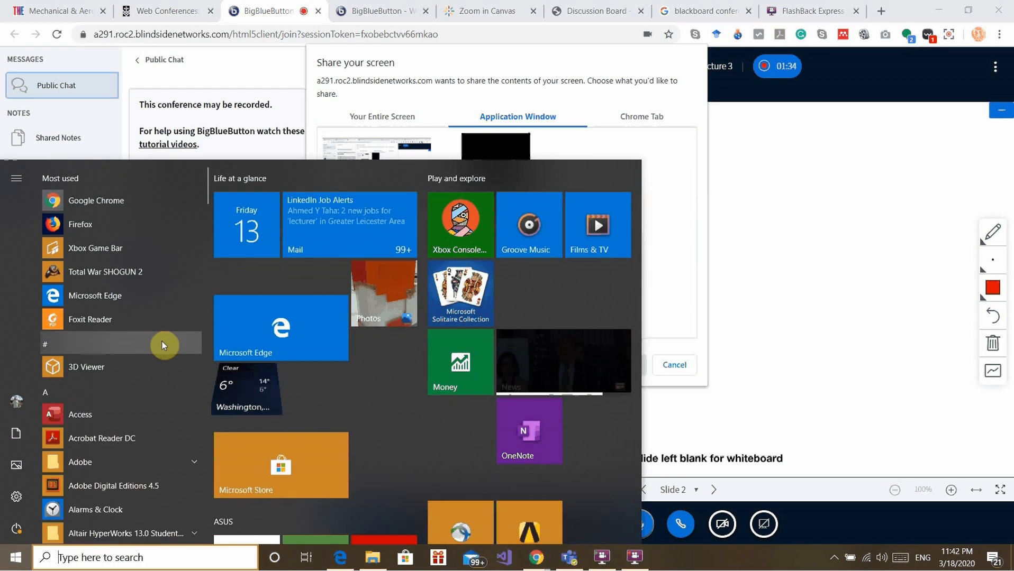
pyautogui.scroll(-3, 161, 343)
pyautogui.scroll(-3, 161, 345)
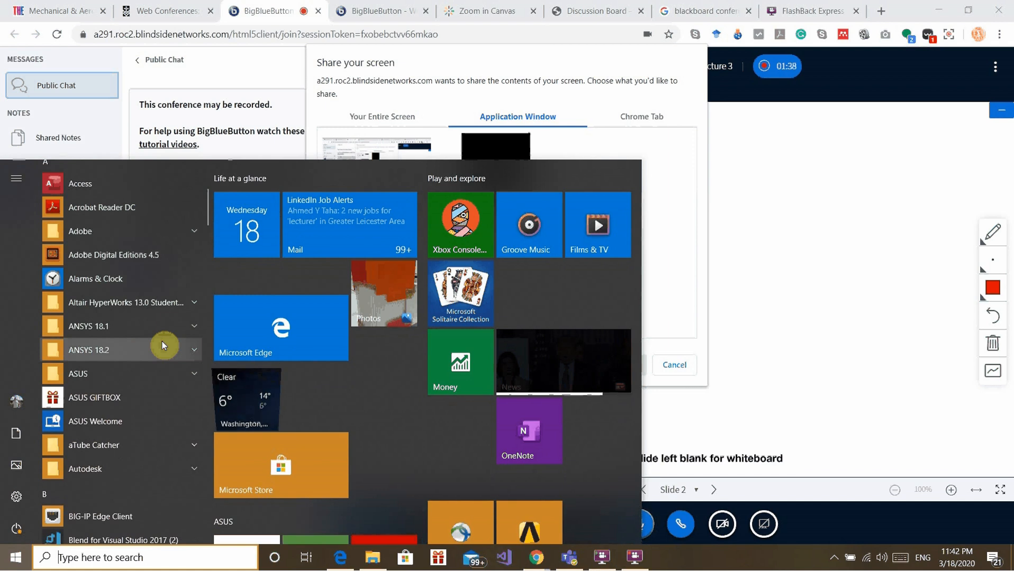
pyautogui.scroll(-2, 162, 345)
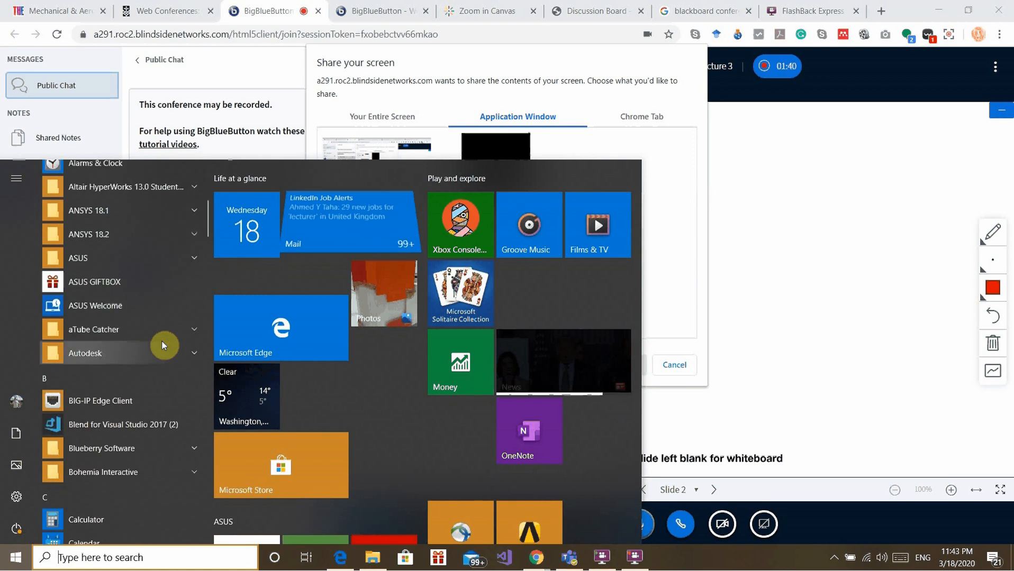
pyautogui.scroll(-2, 162, 345)
pyautogui.scroll(-15, 161, 341)
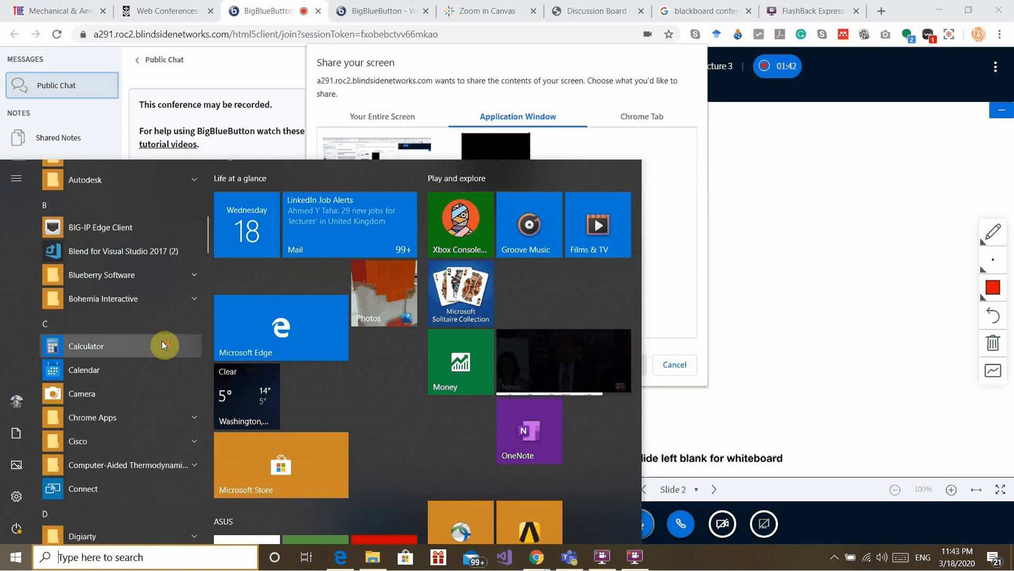
pyautogui.scroll(-12, 161, 349)
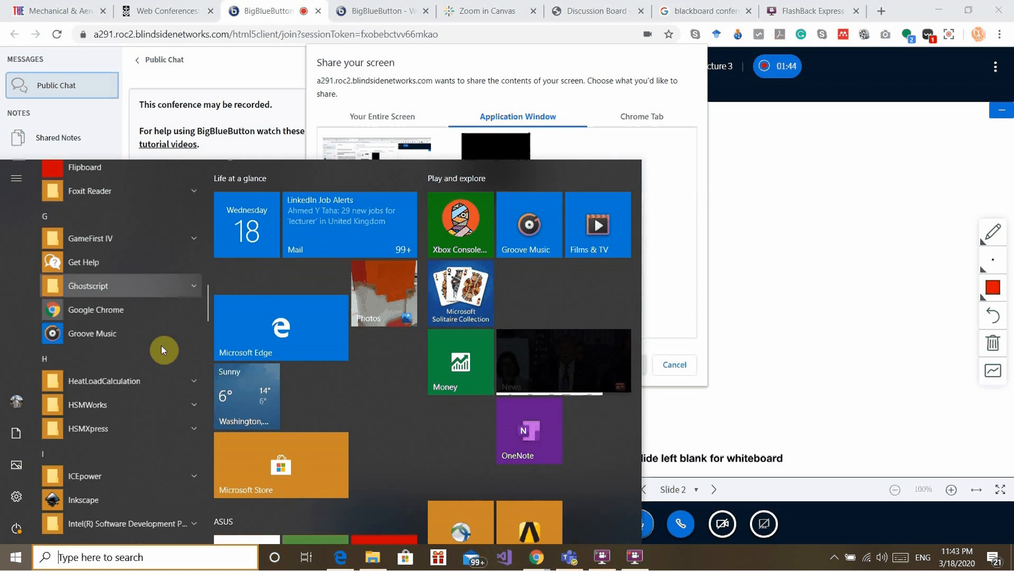
pyautogui.scroll(-1, 161, 345)
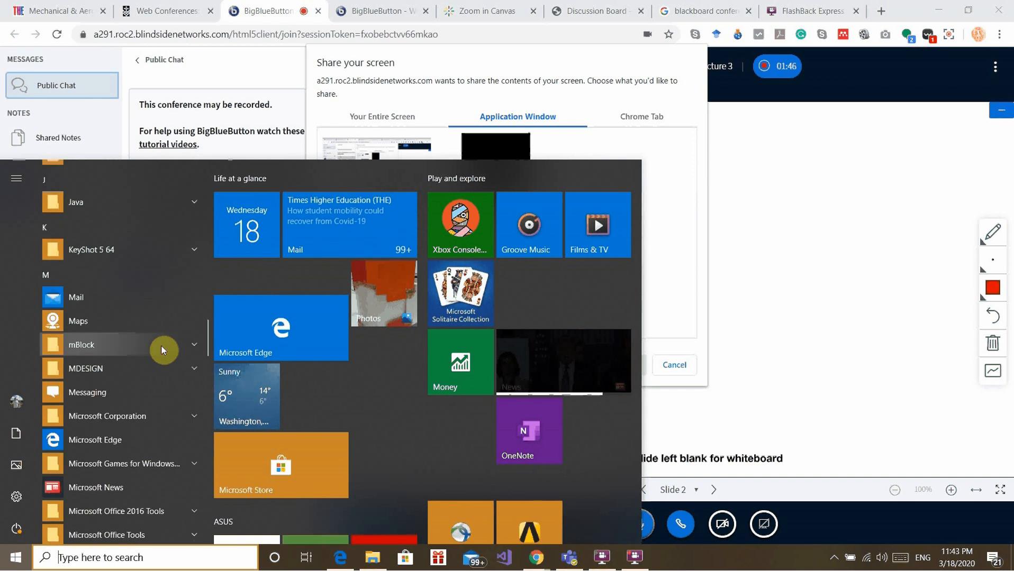
pyautogui.scroll(-3, 161, 346)
pyautogui.scroll(14, 160, 346)
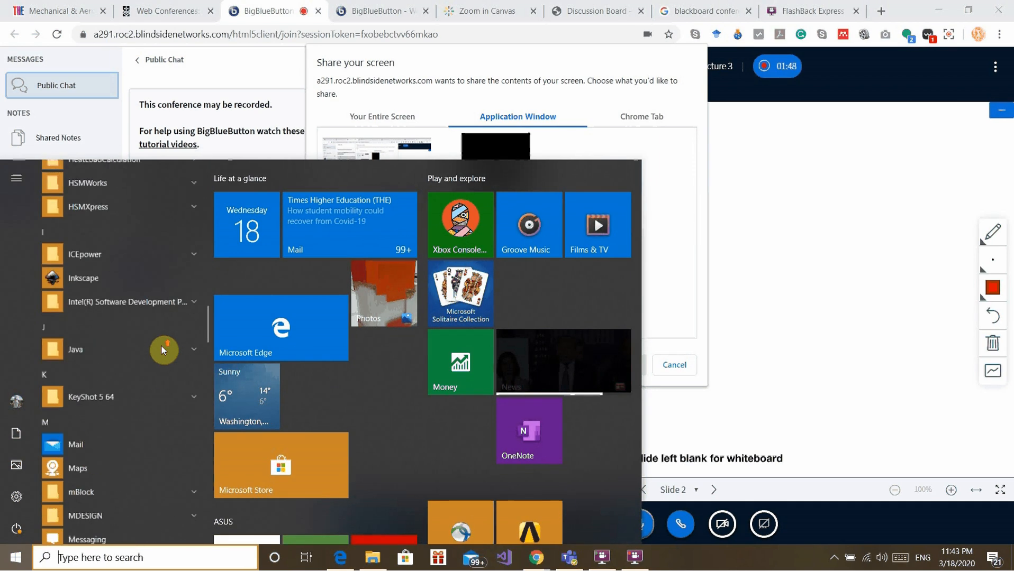
pyautogui.scroll(9, 160, 345)
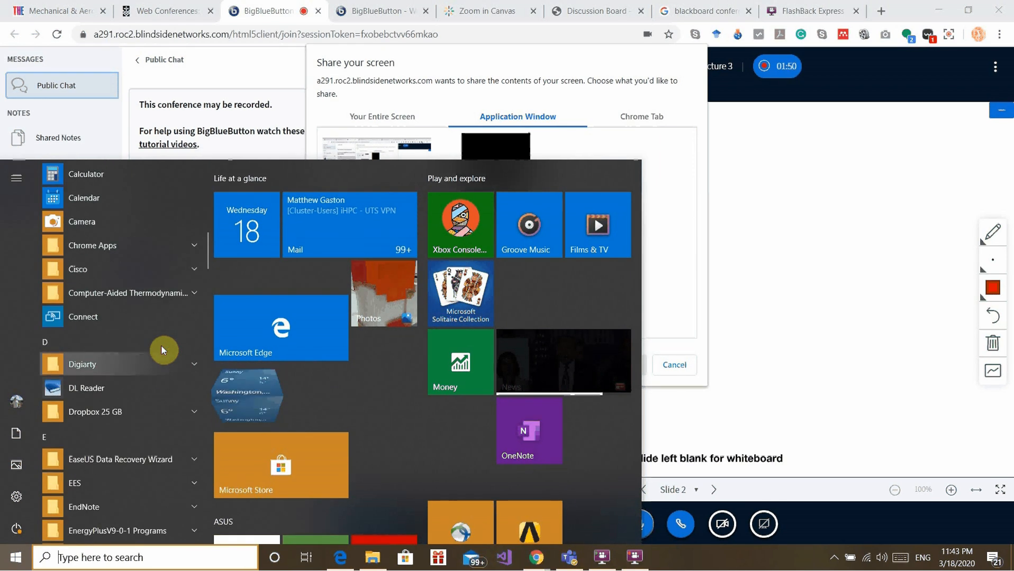
pyautogui.scroll(-8, 161, 346)
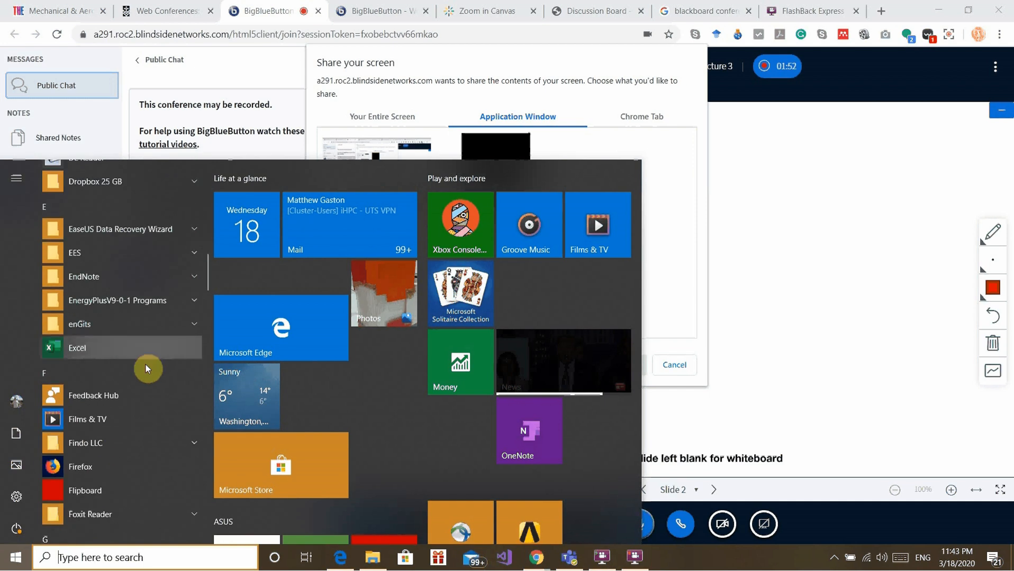
pyautogui.click(85, 352)
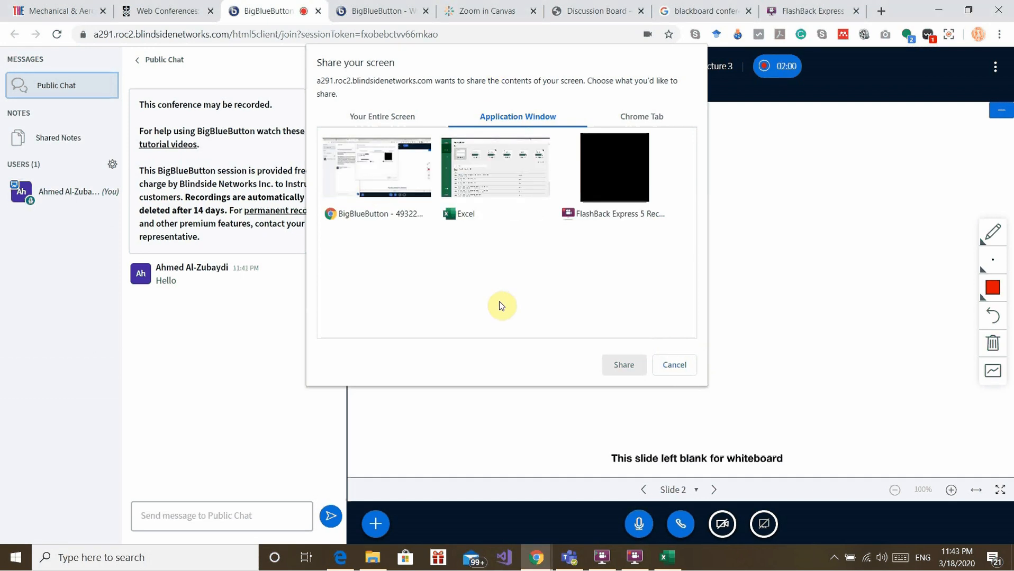
# - Share the Excel window in the conference and show Excel's page for creating new workbooks
pyautogui.click(492, 174)
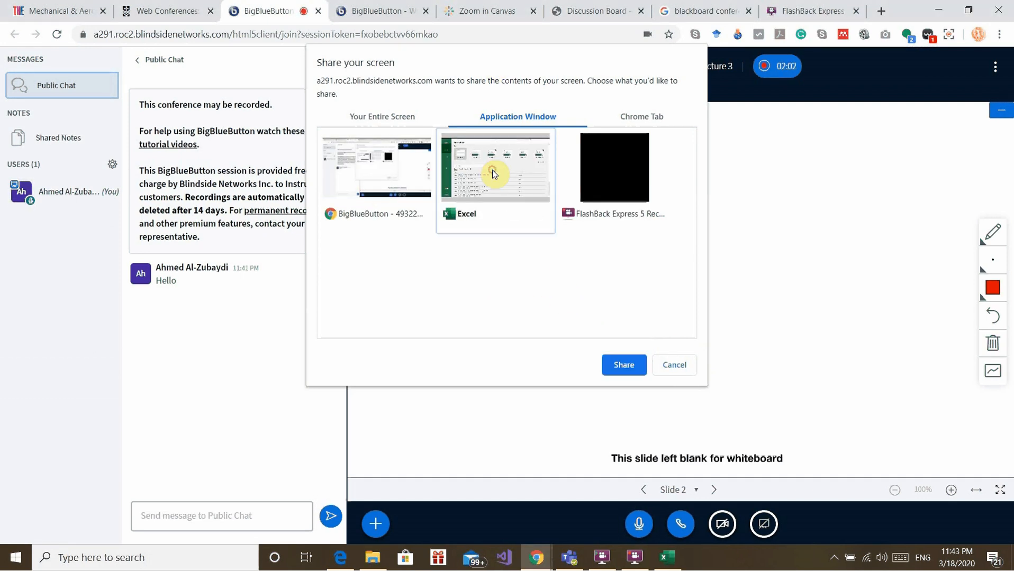
pyautogui.click(624, 365)
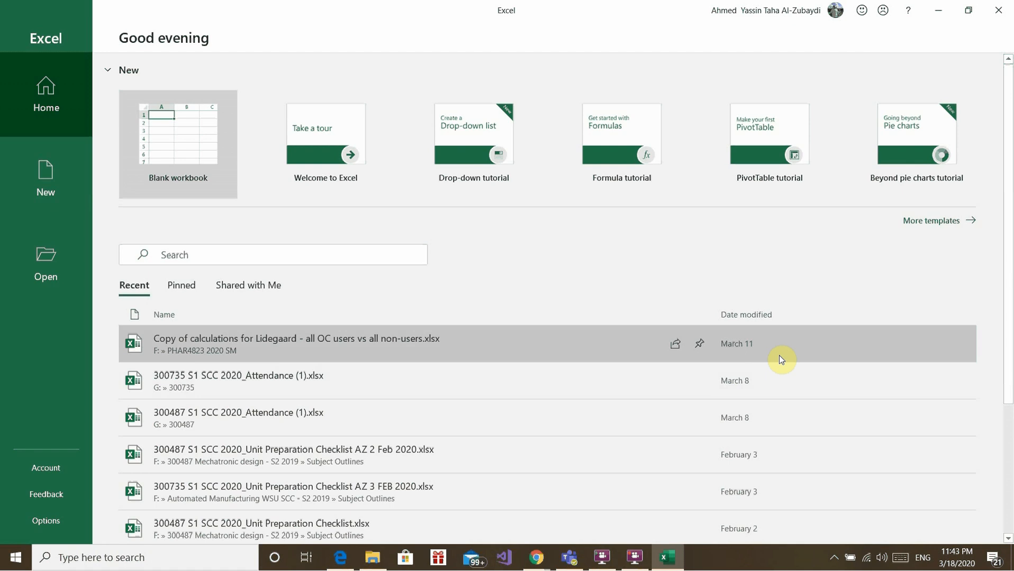
pyautogui.click(36, 178)
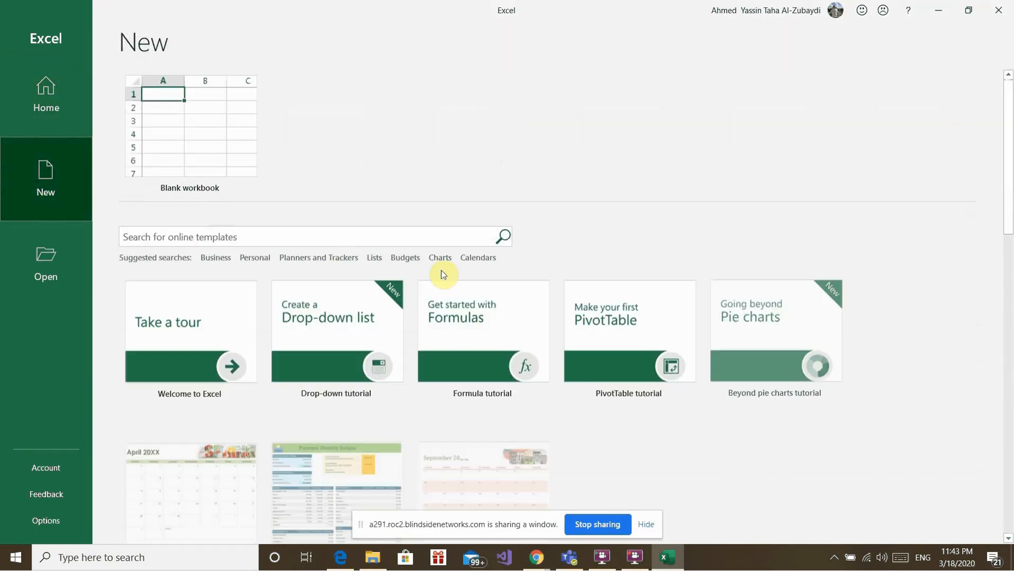
# - Create a blank workbook in the shared Excel window and select the cell range G3:P19
pyautogui.click(207, 142)
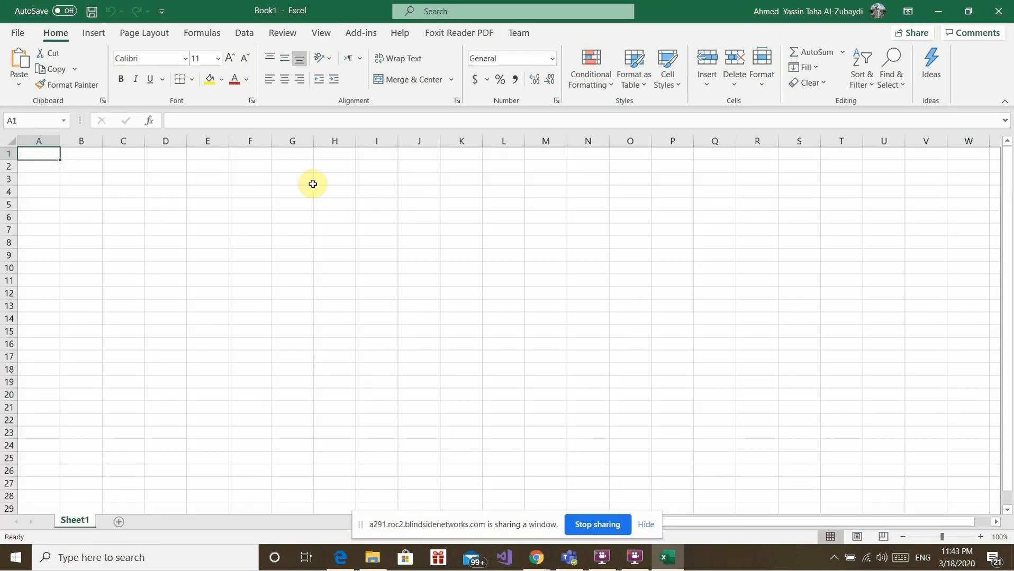
pyautogui.moveTo(313, 184); pyautogui.dragTo(688, 382)
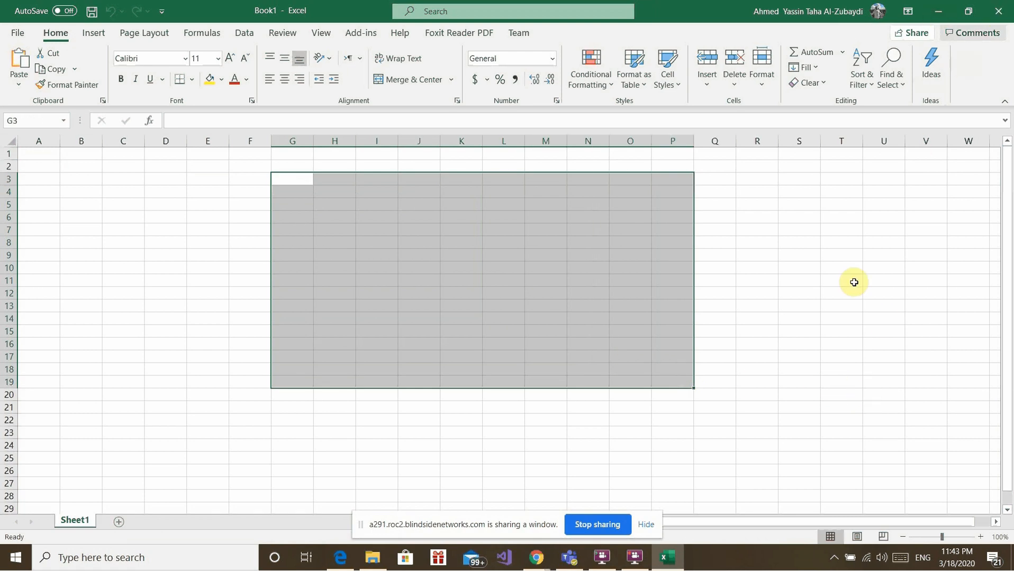
# - Stop sharing the Excel window and switch back to the BigBlueButton conference in Chrome
pyautogui.click(606, 525)
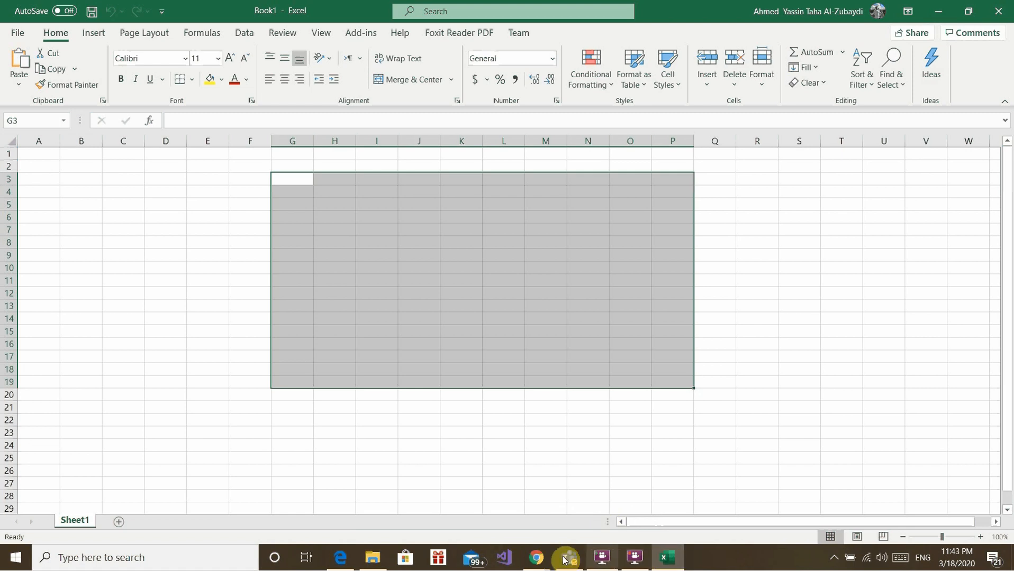
pyautogui.moveTo(535, 562)
pyautogui.click(795, 460)
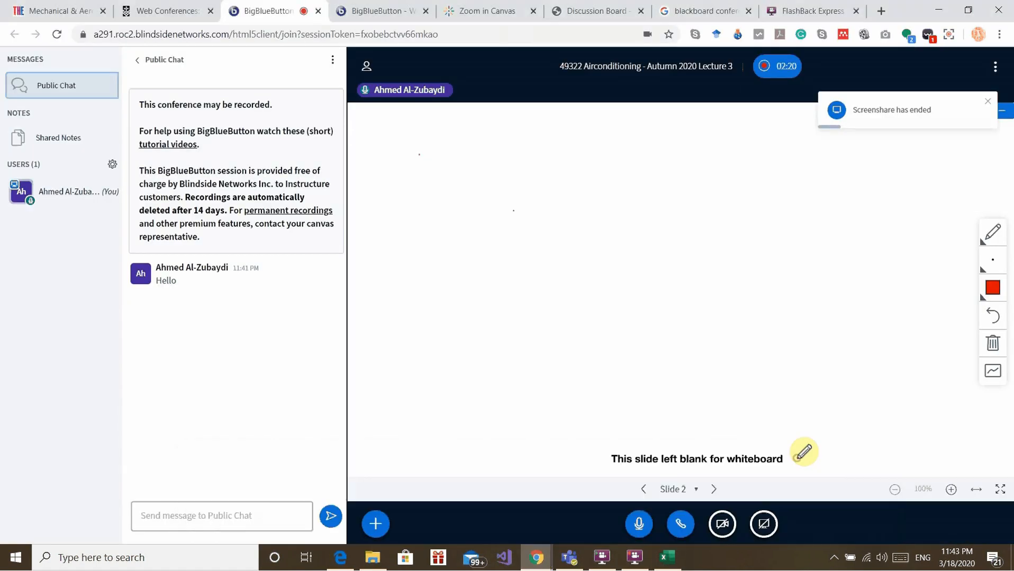
# - Share the entire screen in the conference and bring the desktop into view
pyautogui.click(376, 525)
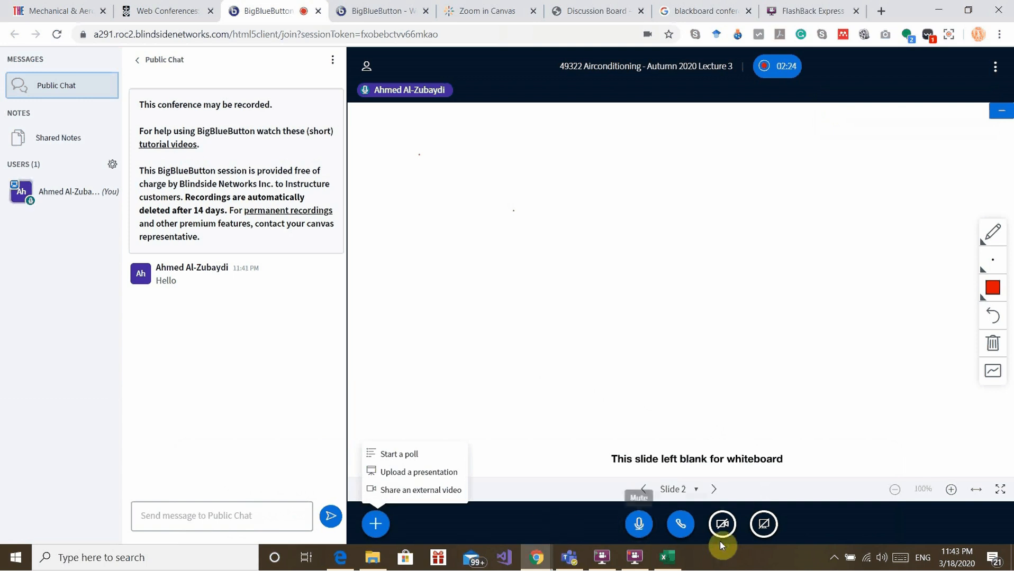
pyautogui.click(762, 527)
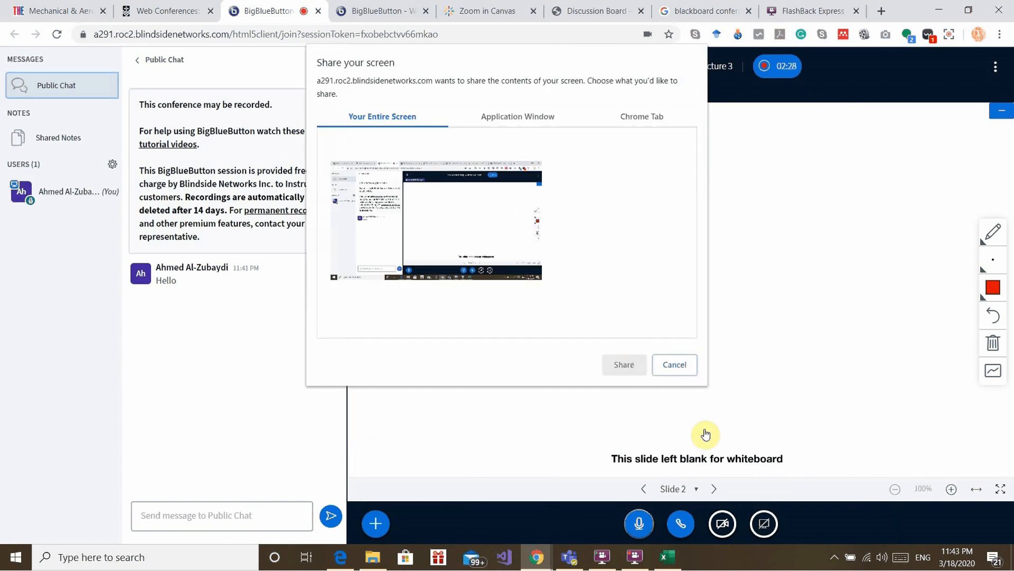
pyautogui.click(458, 214)
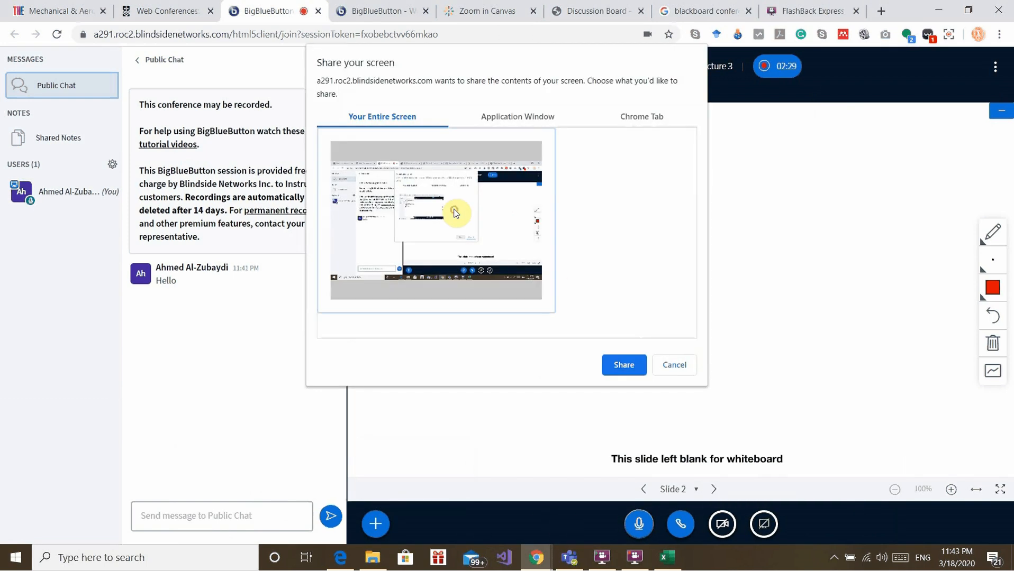
pyautogui.click(624, 366)
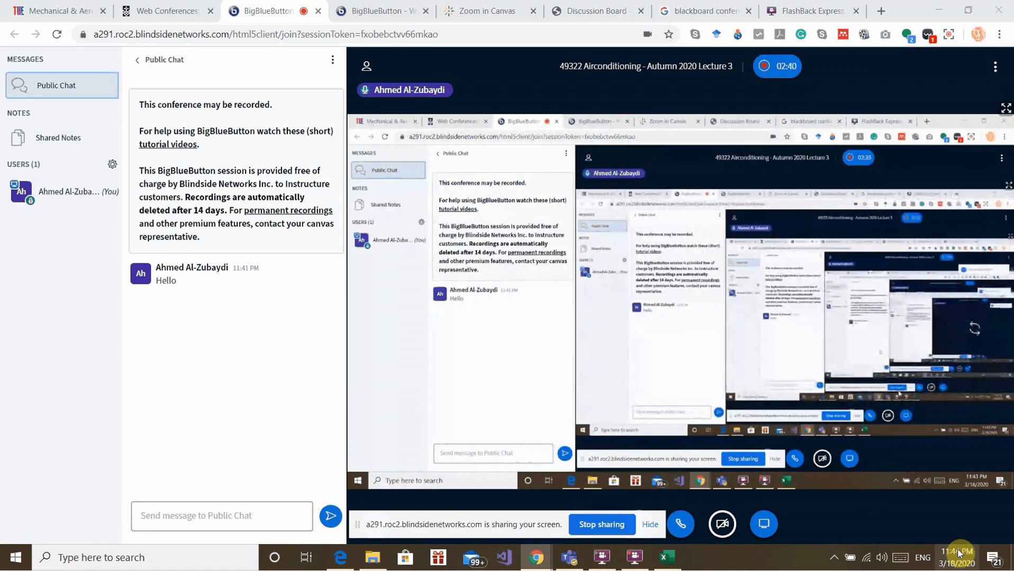
pyautogui.click(1008, 559)
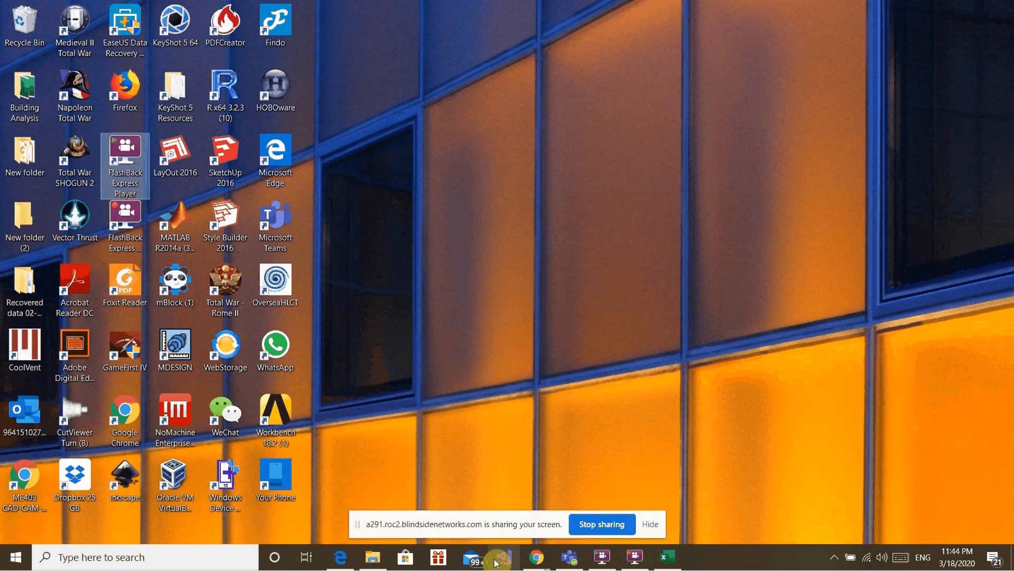
# - Stop sharing the entire screen and switch from the desktop back to the BigBlueButton conference
pyautogui.click(584, 529)
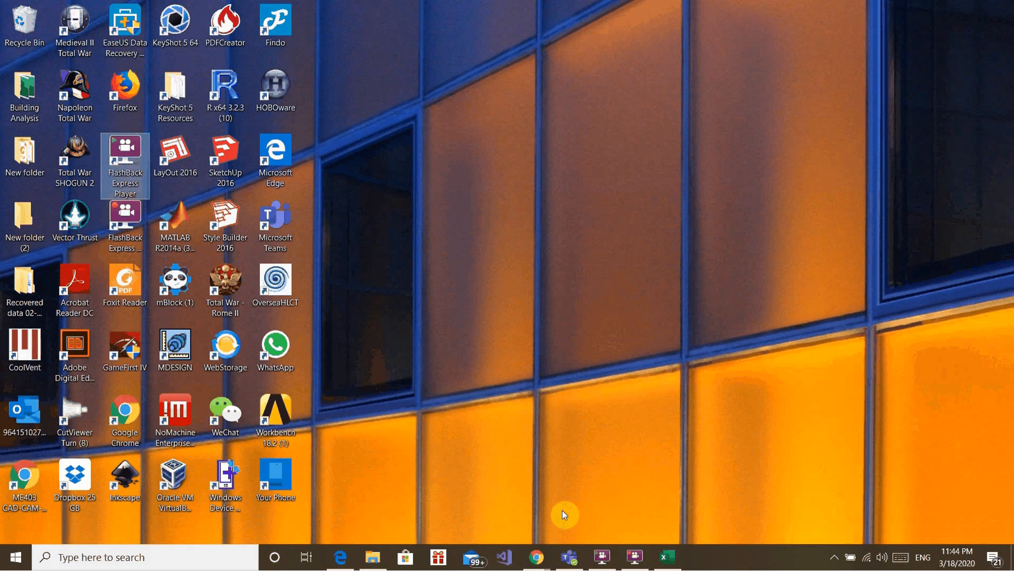
pyautogui.moveTo(536, 554)
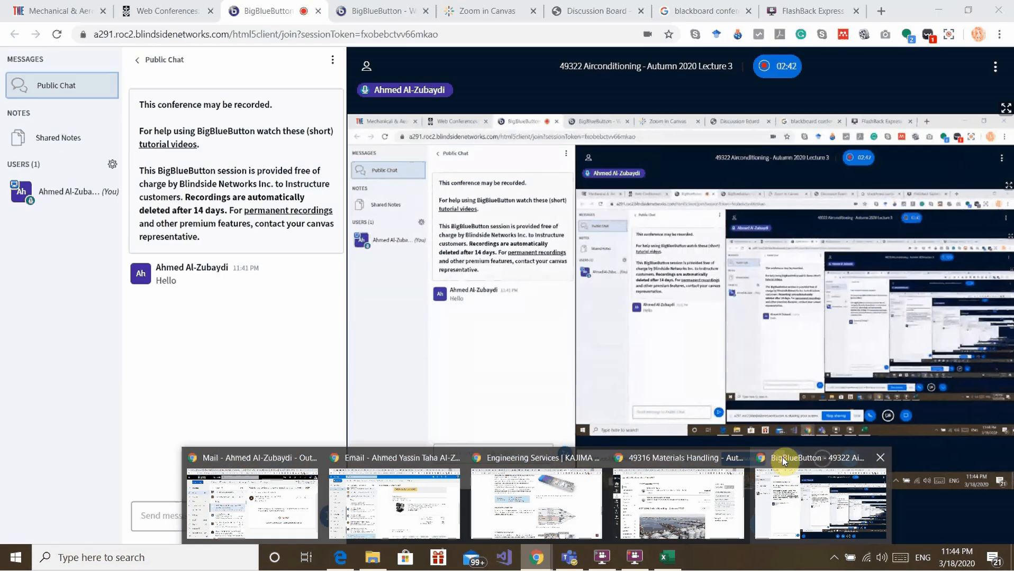
pyautogui.click(782, 457)
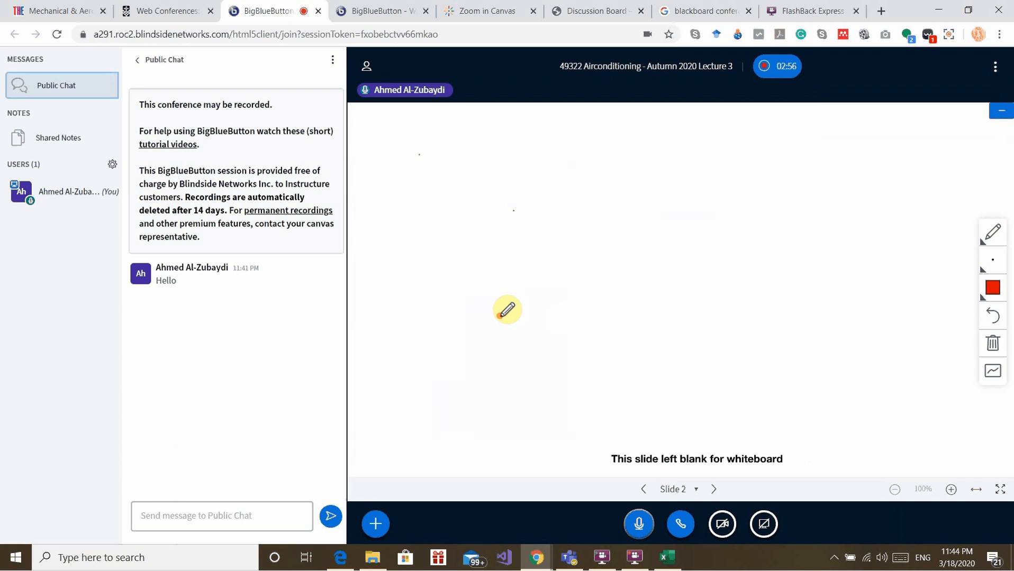
# - Show the options for polls, presentations and external videos, and mute and unmute the microphone
pyautogui.click(377, 525)
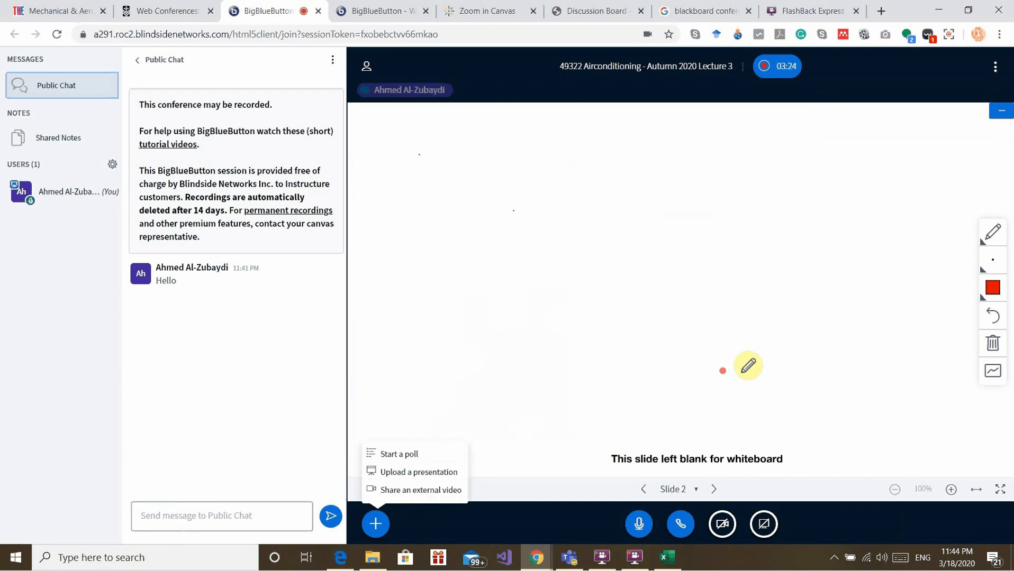
pyautogui.click(638, 525)
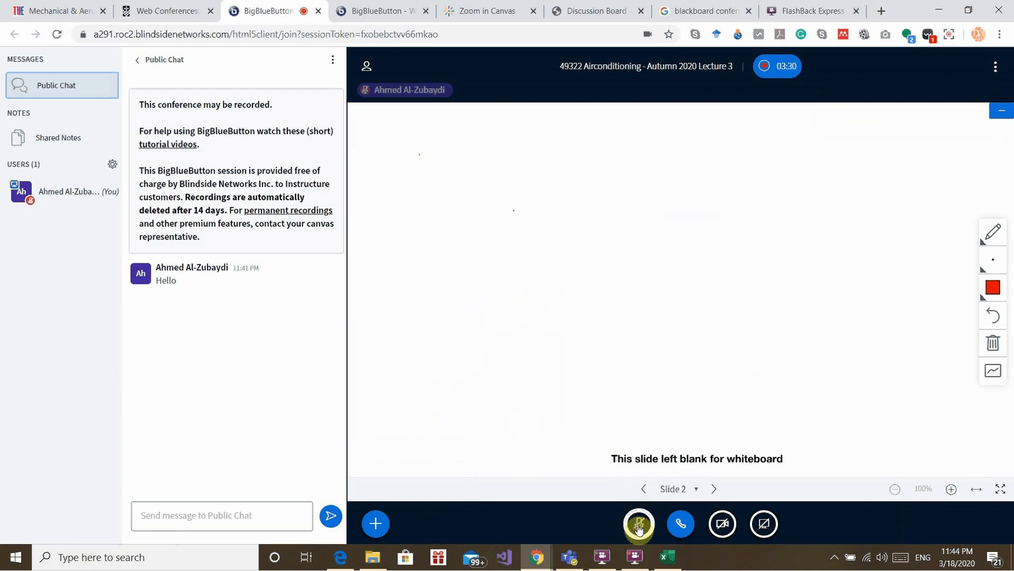
pyautogui.click(639, 526)
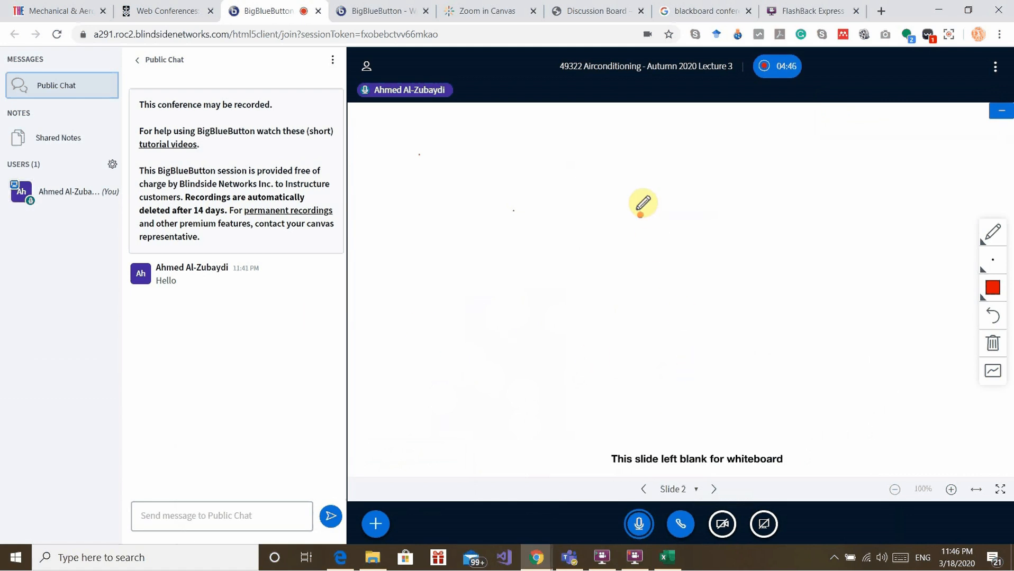
# - Pause the conference recording and end the meeting
pyautogui.click(788, 70)
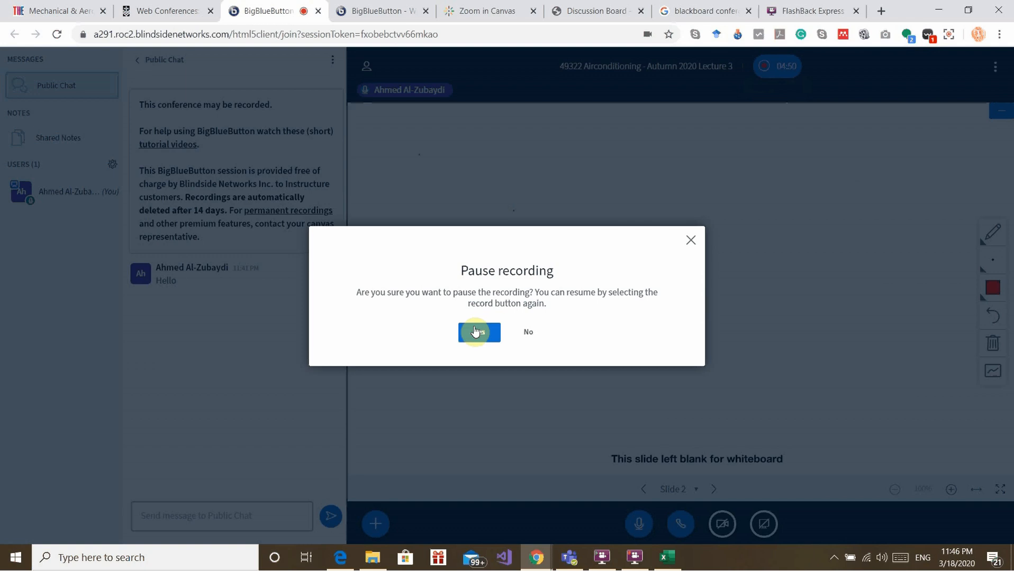
pyautogui.click(476, 333)
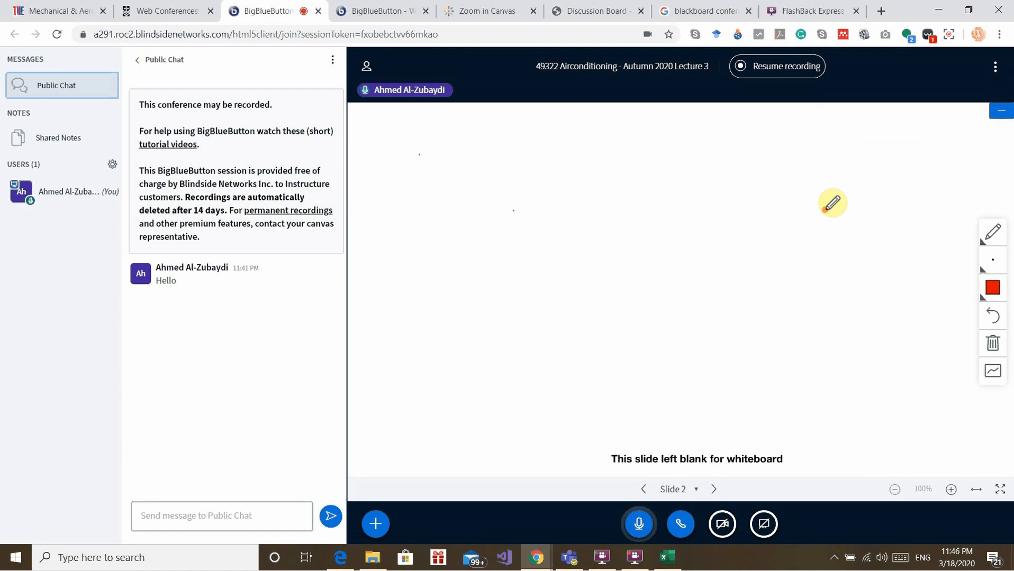
pyautogui.click(996, 68)
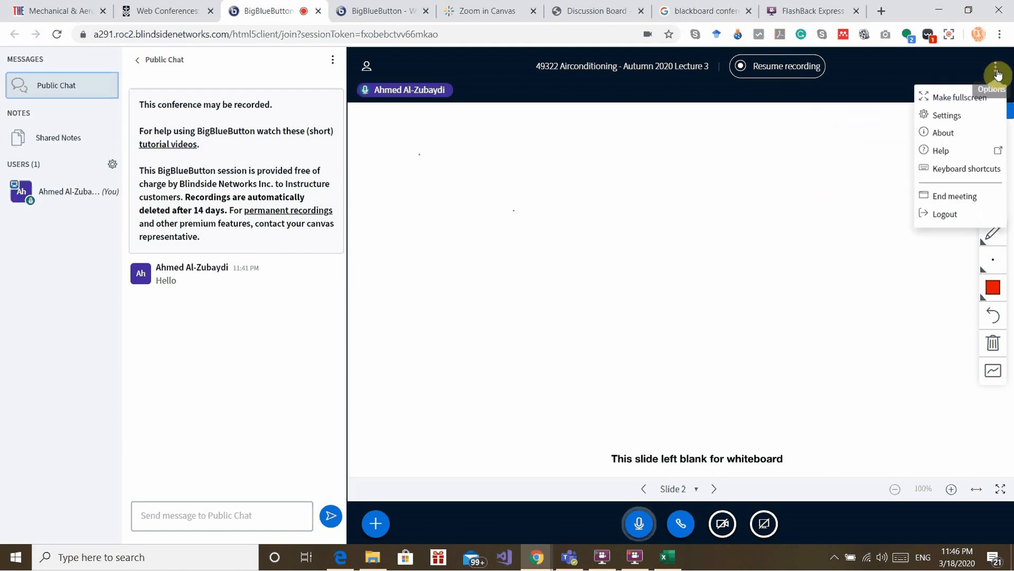
pyautogui.click(965, 199)
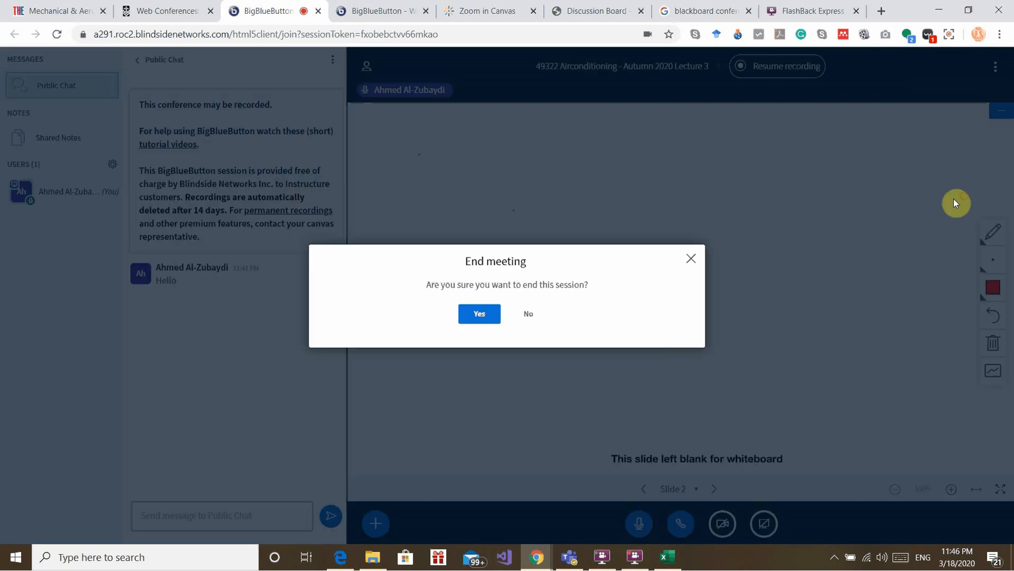
pyautogui.click(479, 317)
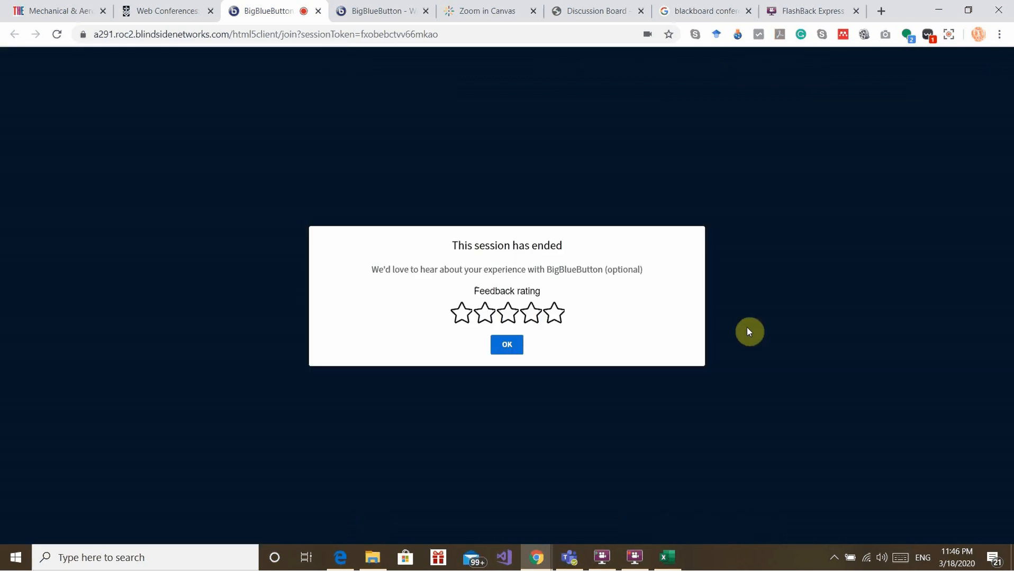
# - Send a five-star feedback rating for the ended session and close the leftover course tab
pyautogui.click(557, 319)
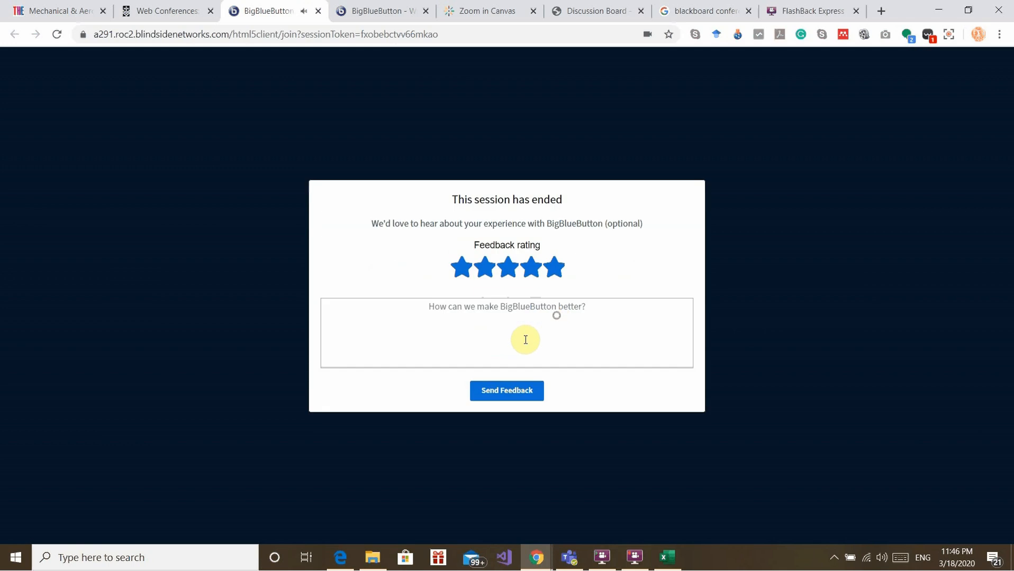
pyautogui.click(507, 391)
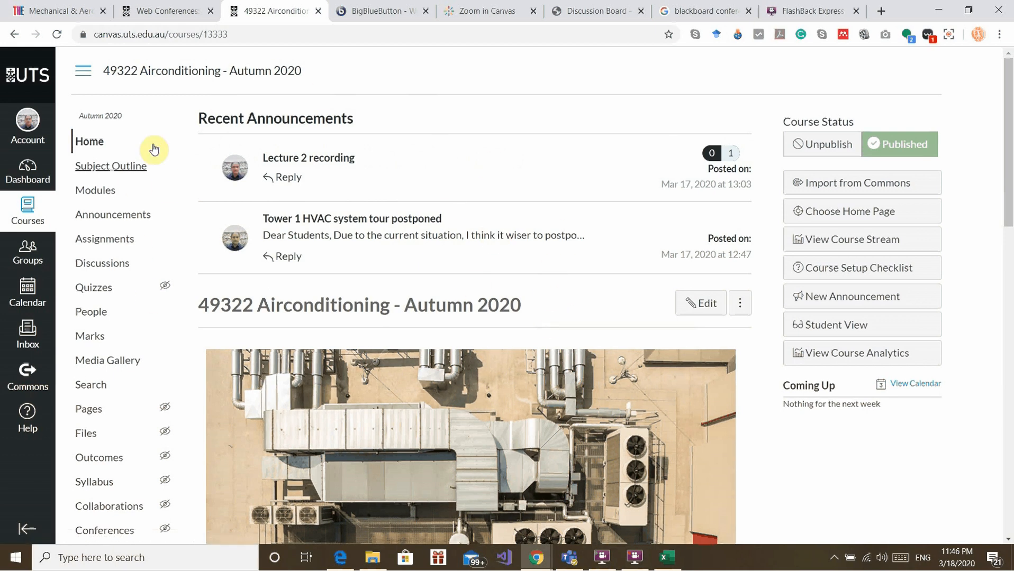
pyautogui.click(318, 11)
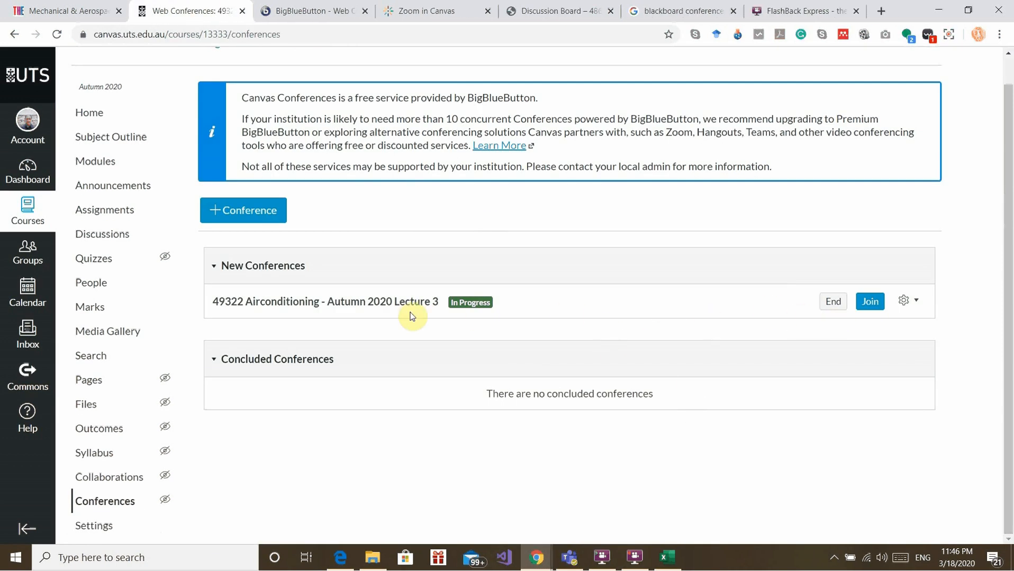
# - End the 49322 Airconditioning - Autumn 2020 Lecture 3 conference in Canvas and reload the conferences page
pyautogui.click(832, 303)
pyautogui.click(569, 135)
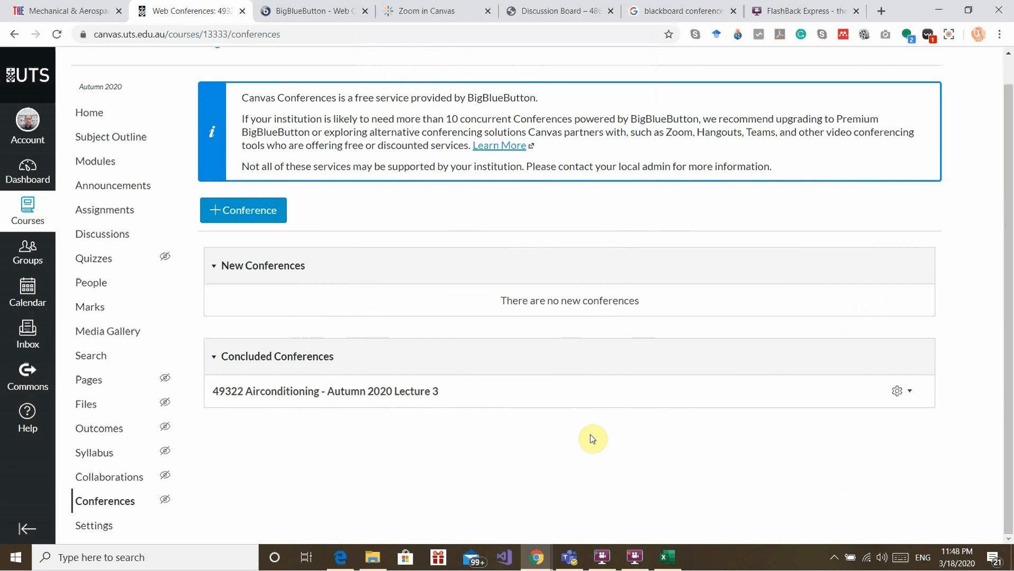
pyautogui.click(59, 34)
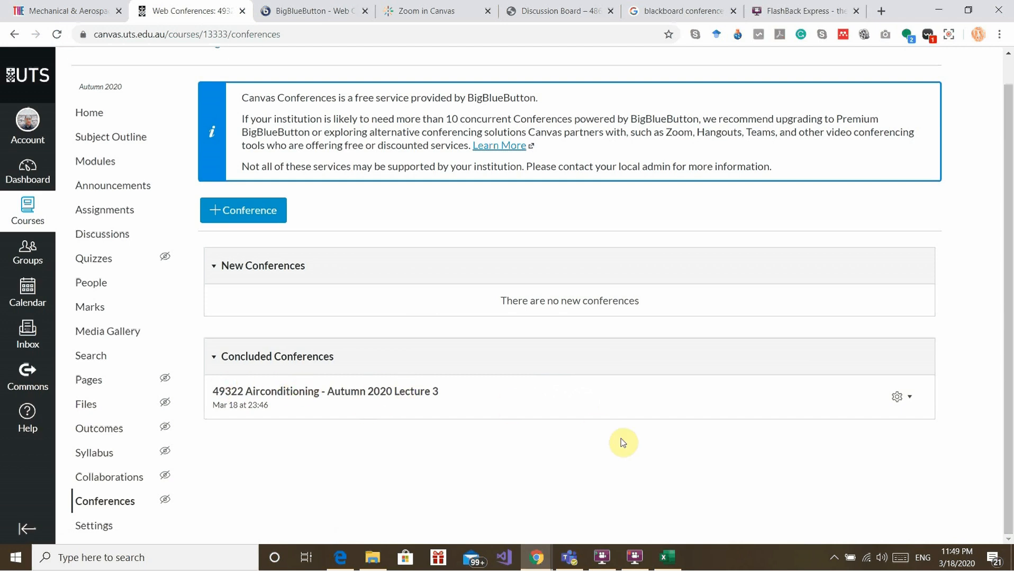
# - Read the Web Conference Recording Ready email in the Outlook inbox and return to the Canvas conferences page
pyautogui.click(540, 557)
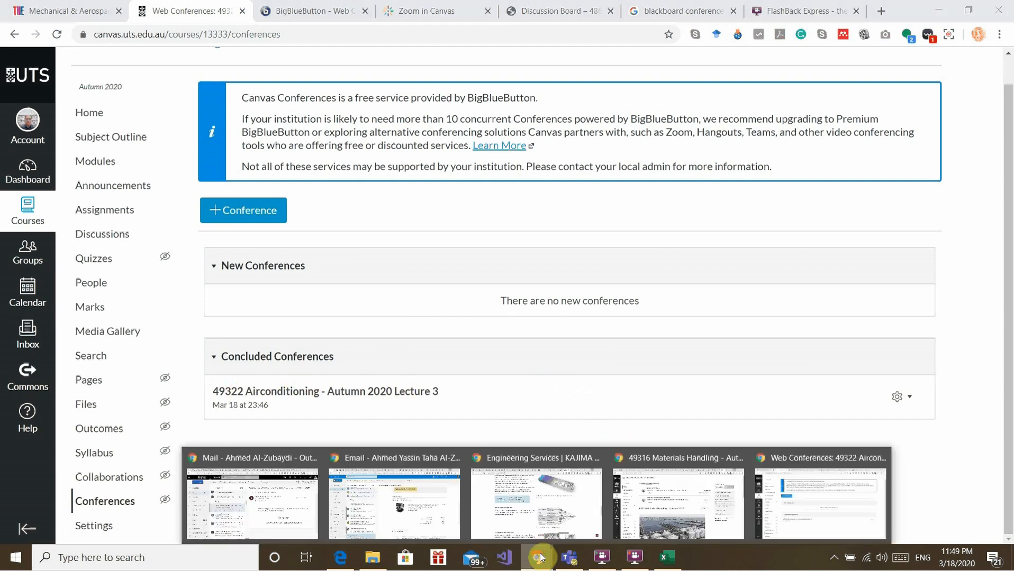
pyautogui.moveTo(209, 458)
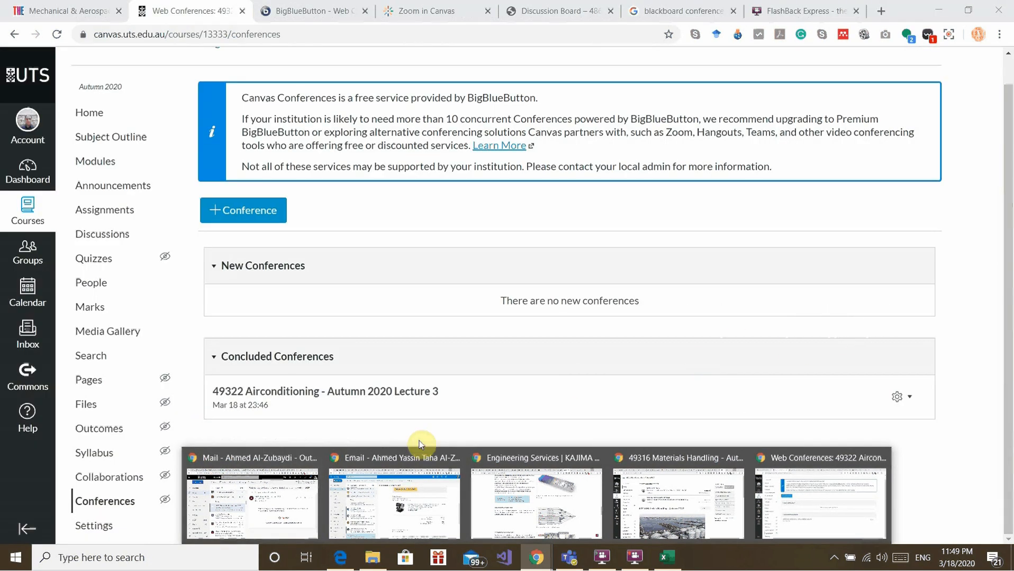
pyautogui.moveTo(260, 459)
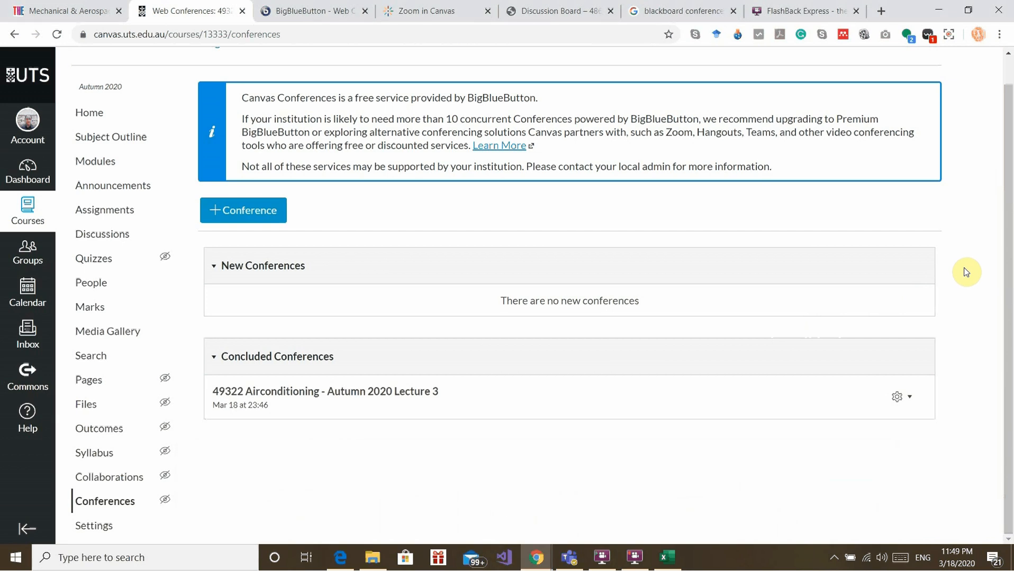
pyautogui.click(635, 562)
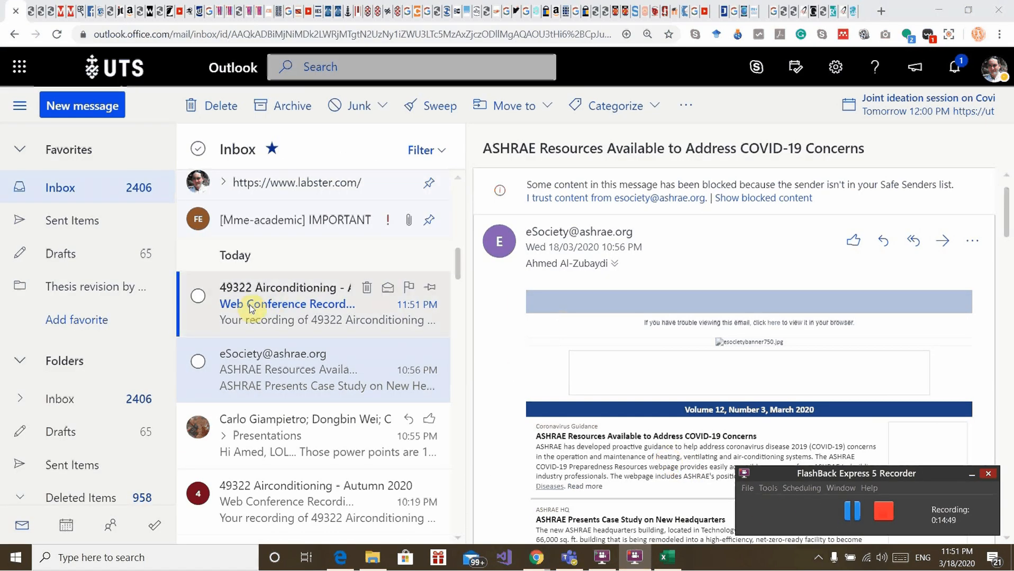
pyautogui.click(305, 311)
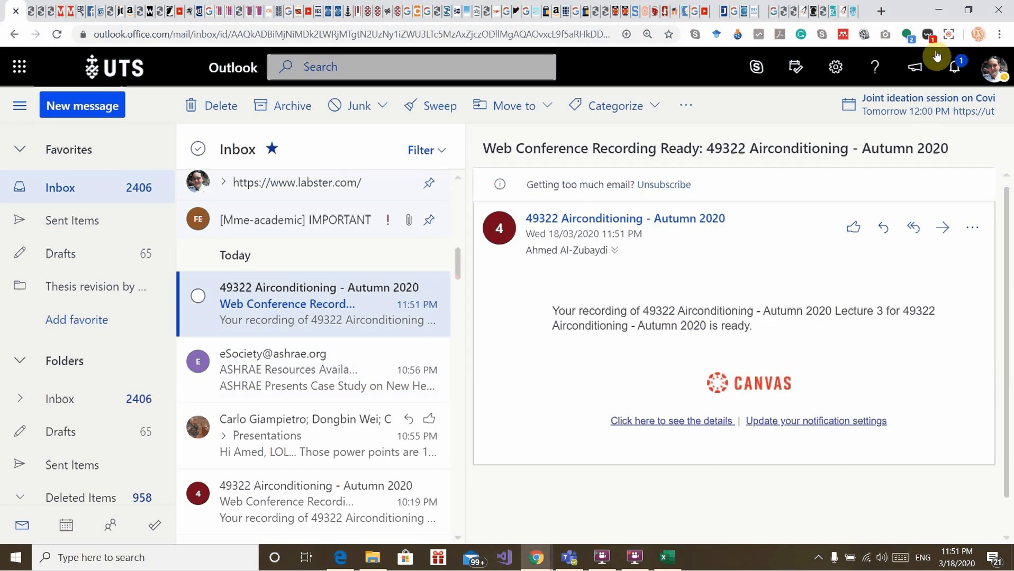
pyautogui.click(939, 13)
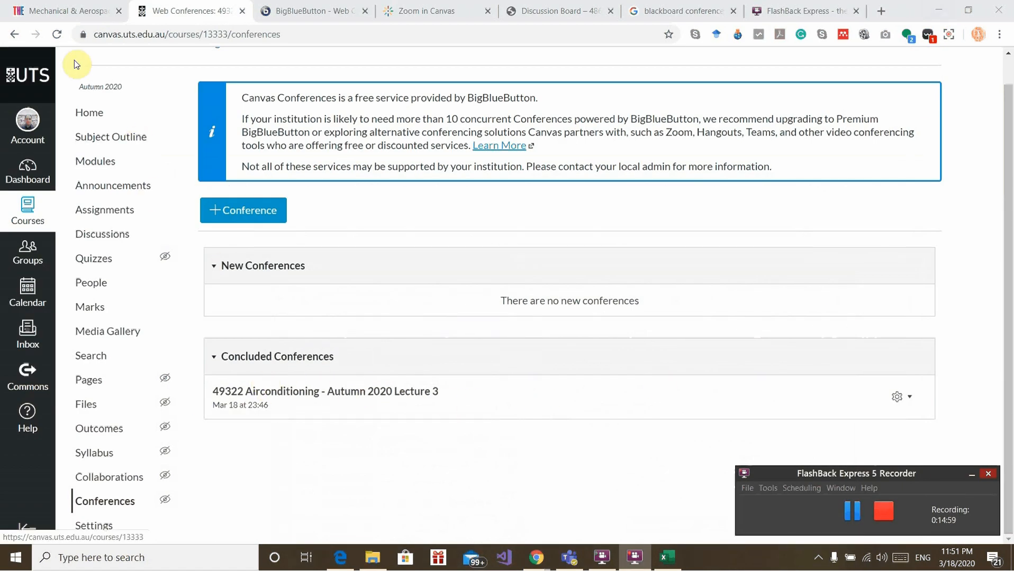
# - Reload the conferences page and open the presentation recording of the concluded Lecture 3 conference
pyautogui.click(56, 34)
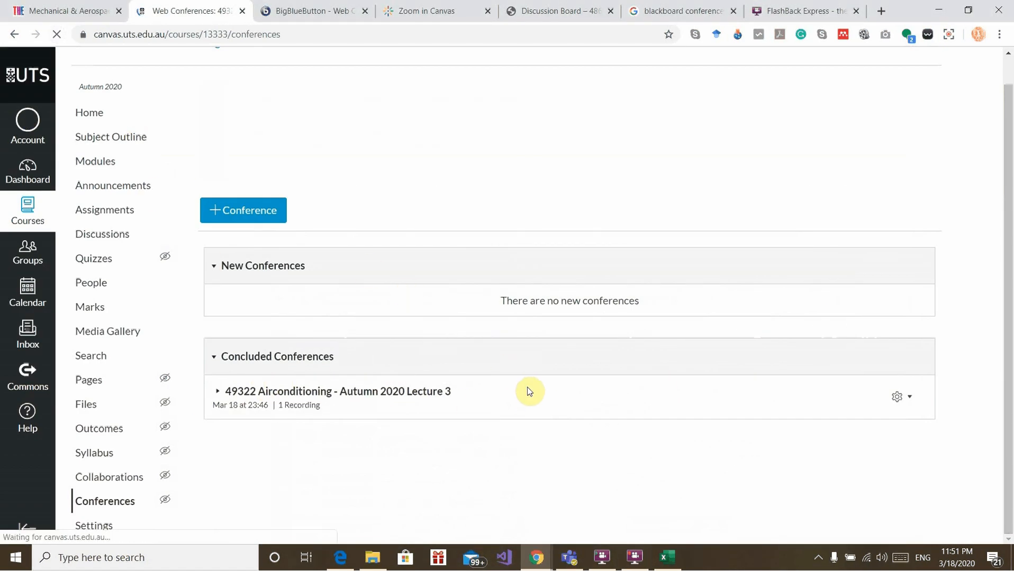
pyautogui.click(424, 392)
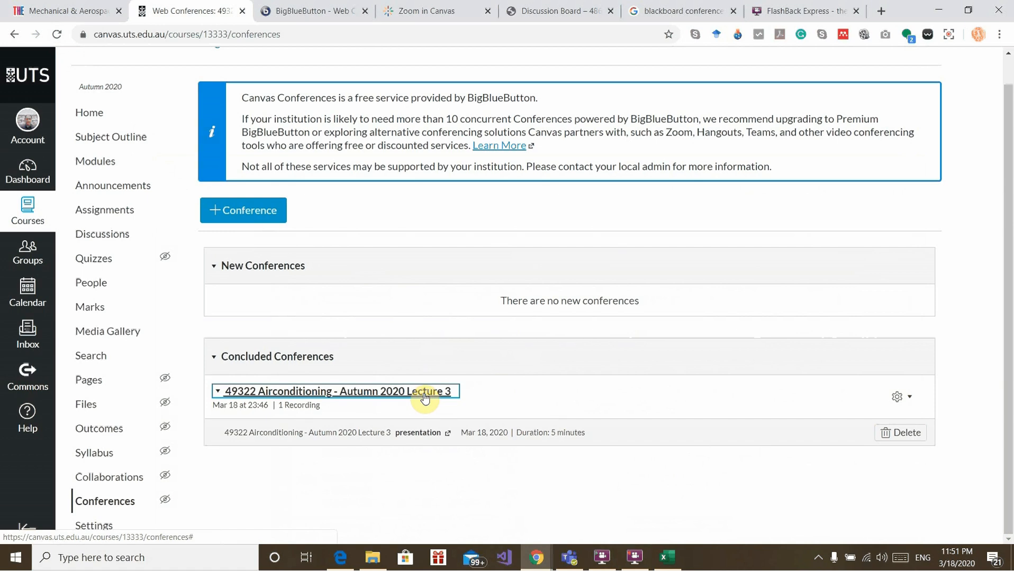
pyautogui.click(419, 434)
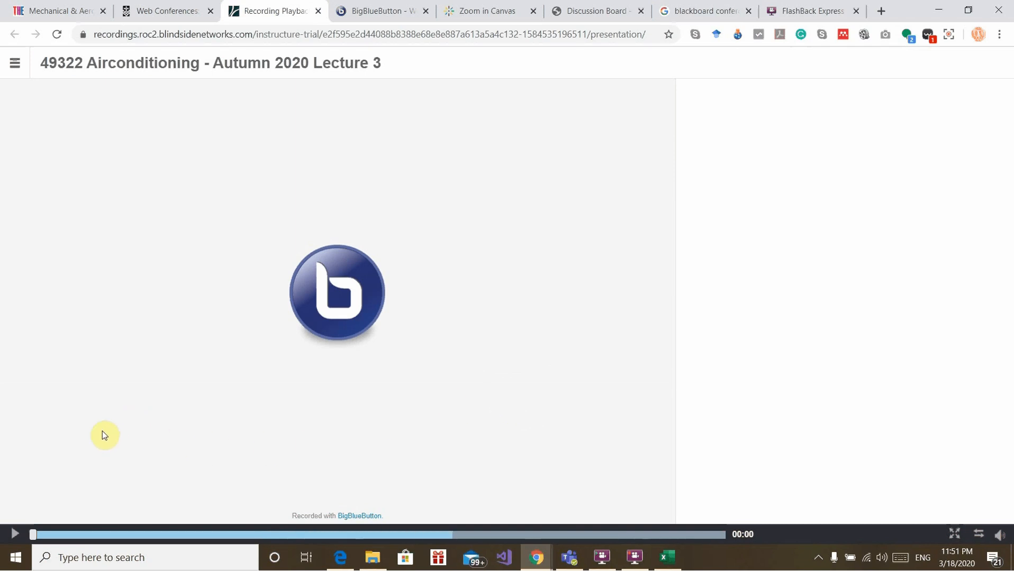
# - Play the lecture recording briefly, pause it, and return to the Canvas conferences page
pyautogui.click(16, 532)
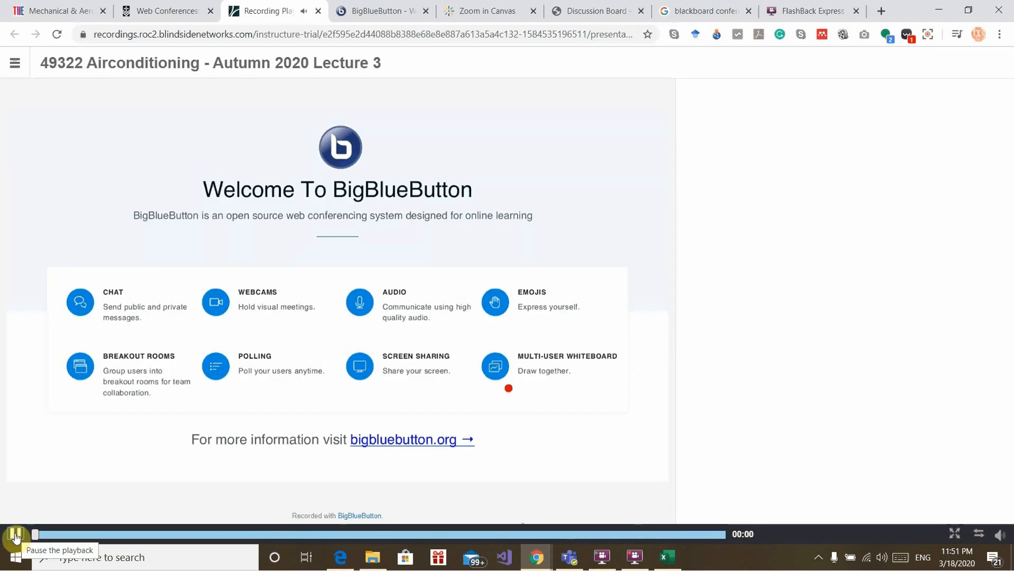
pyautogui.click(16, 534)
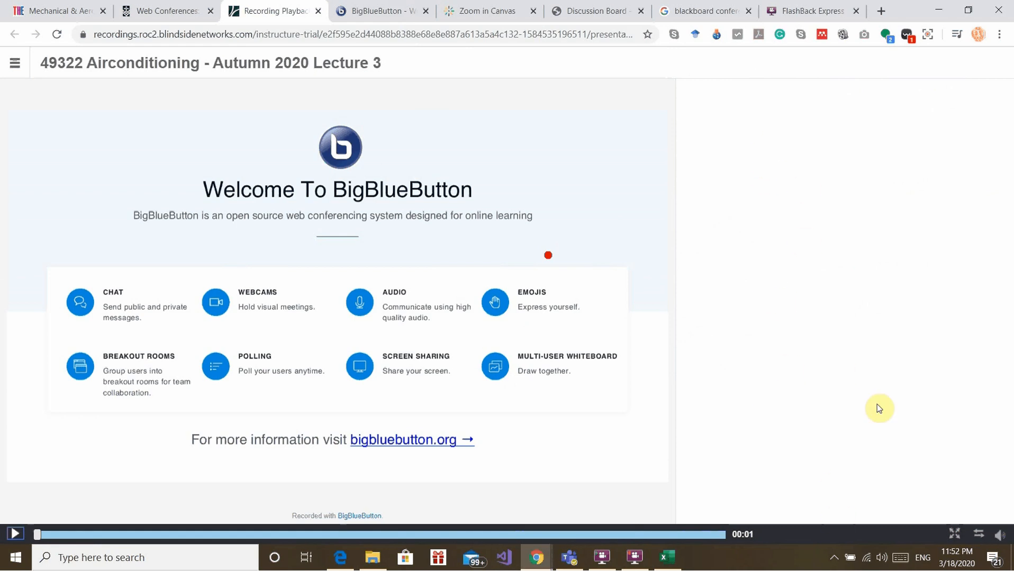
pyautogui.click(173, 14)
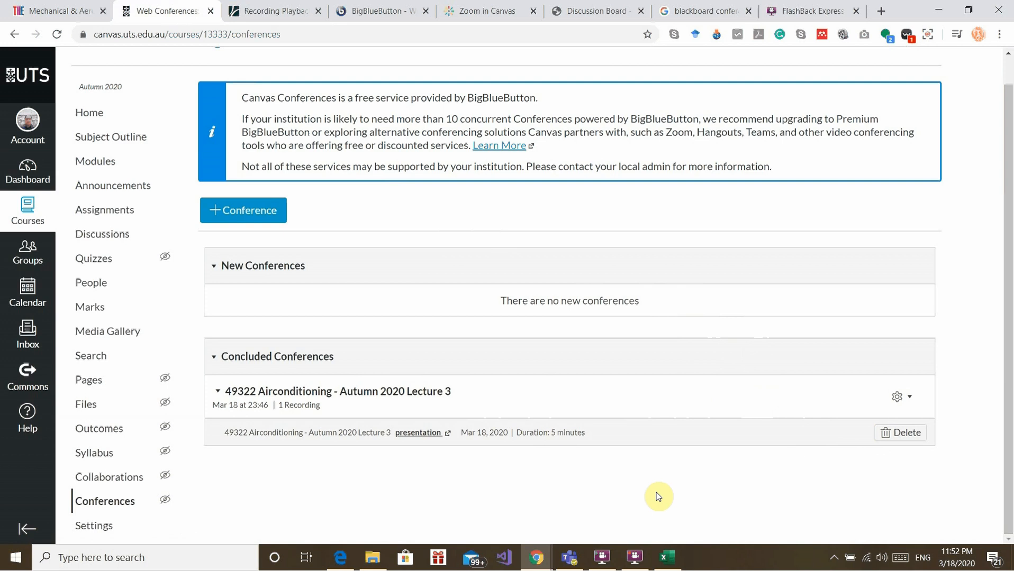
pyautogui.click(635, 560)
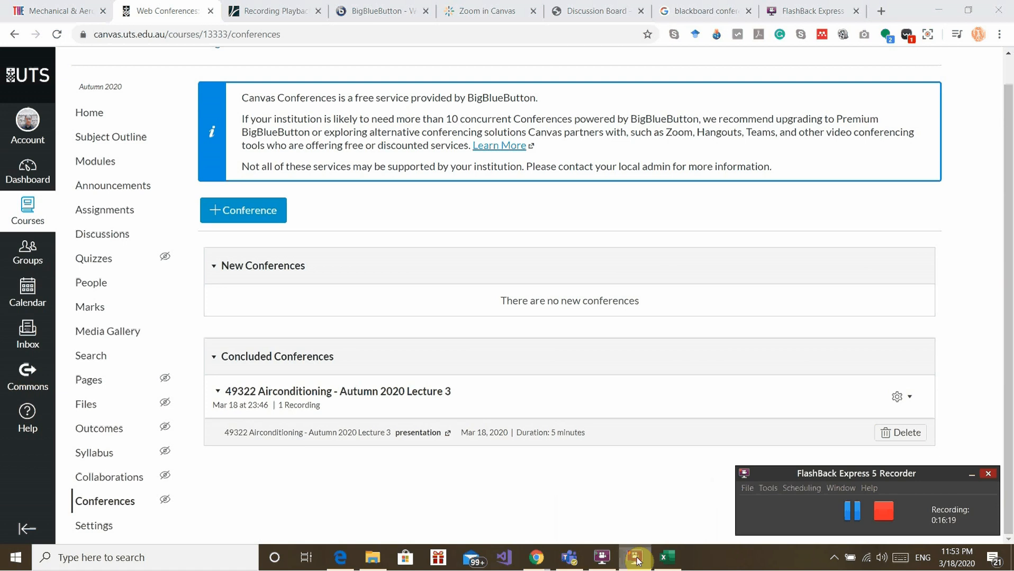